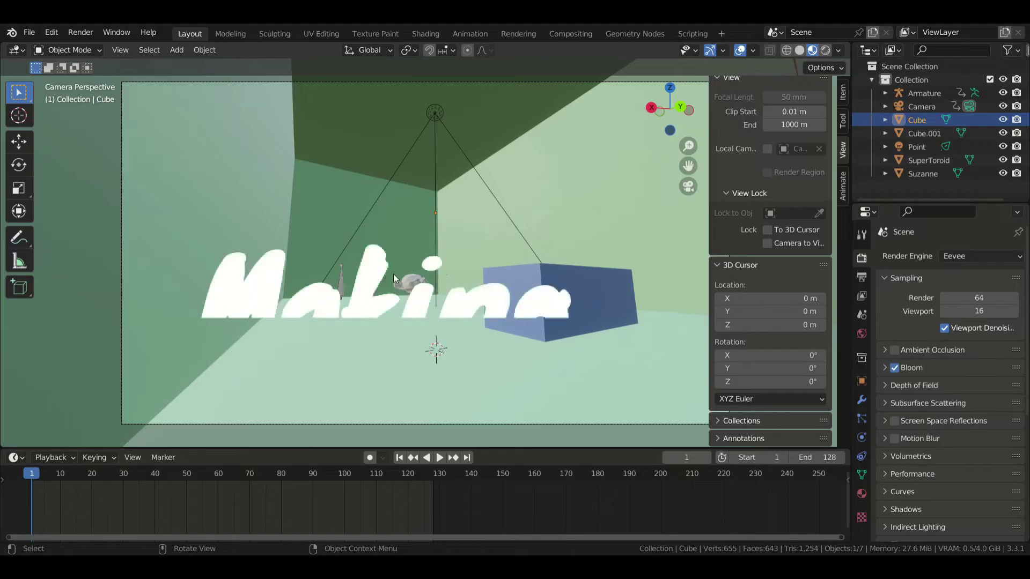
# - Select the Armature object in the Outliner
pyautogui.click(924, 93)
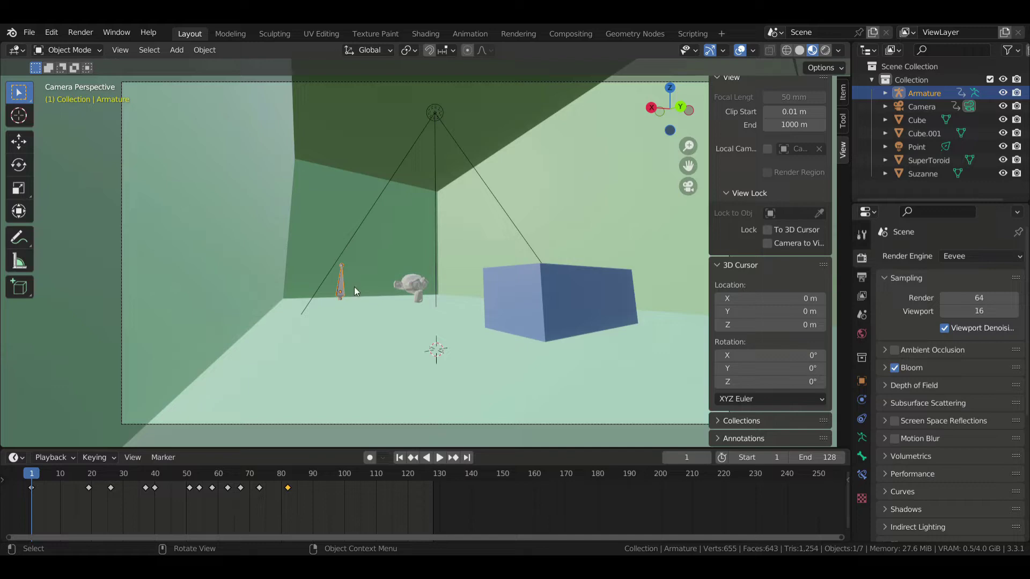
# - Add a plane and move it into a new collection named custom_shape
pyautogui.press('KP_Decimal')
pyautogui.hotkey('shift', 'a')
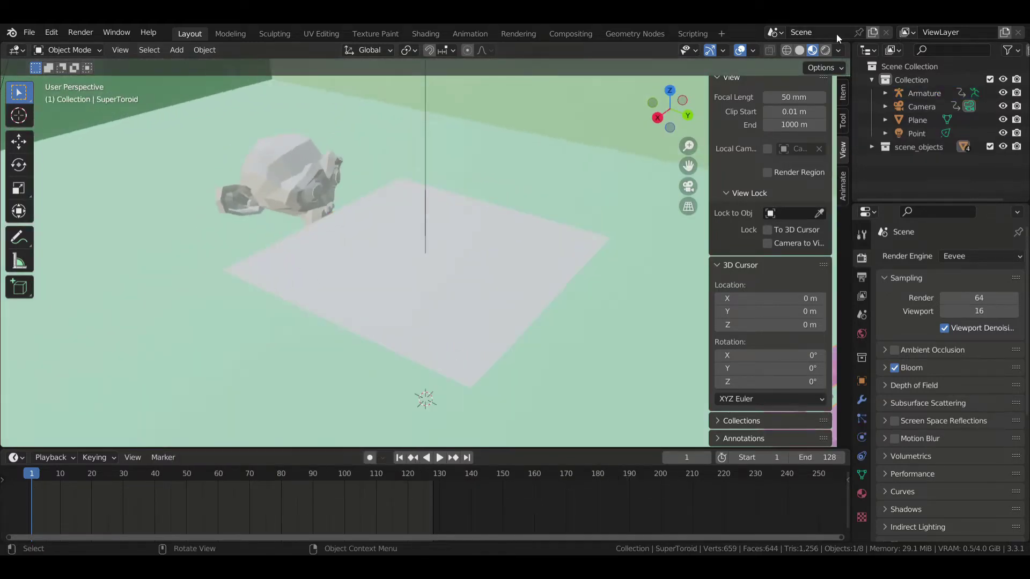
pyautogui.press('m')
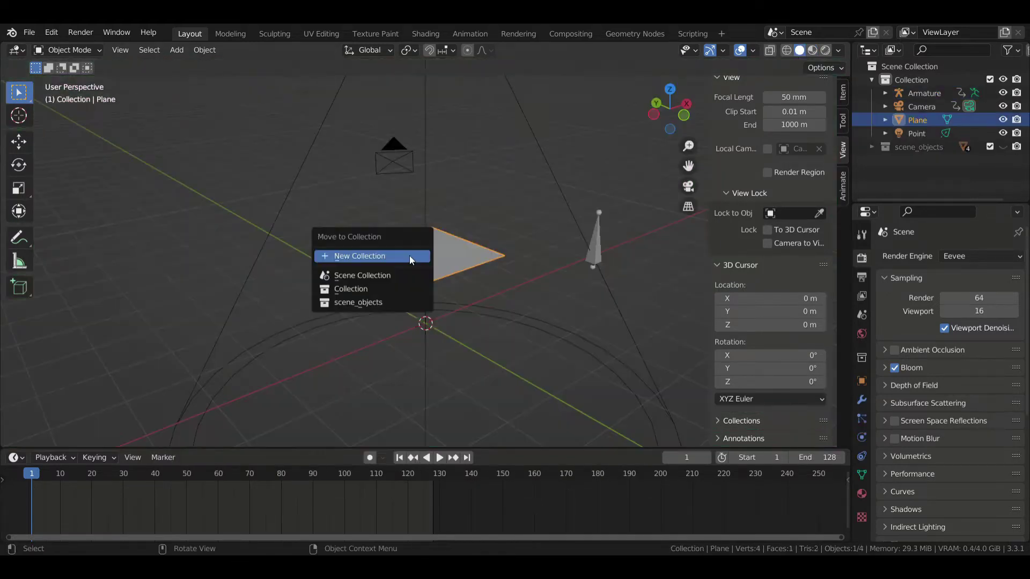
pyautogui.click(409, 255)
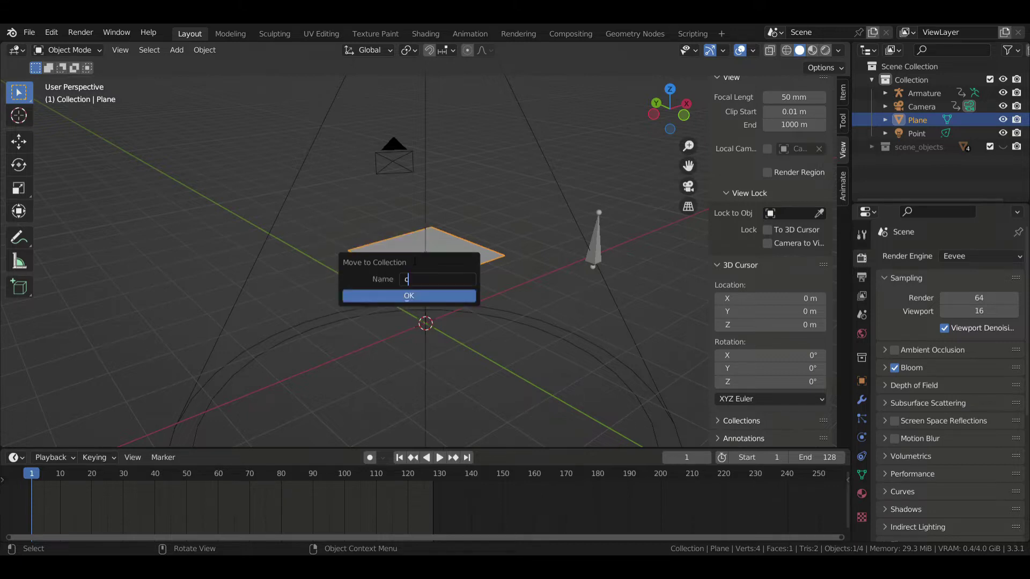
pyautogui.click(409, 295)
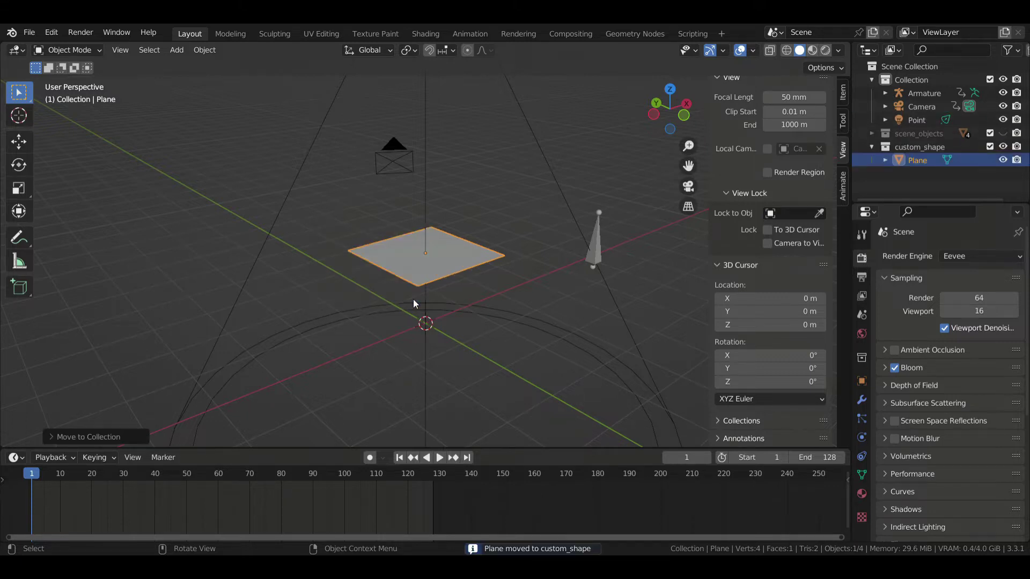
pyautogui.press('KP_Decimal')
# - In Edit Mode, add two loop cuts across the plane
pyautogui.press('Tab')
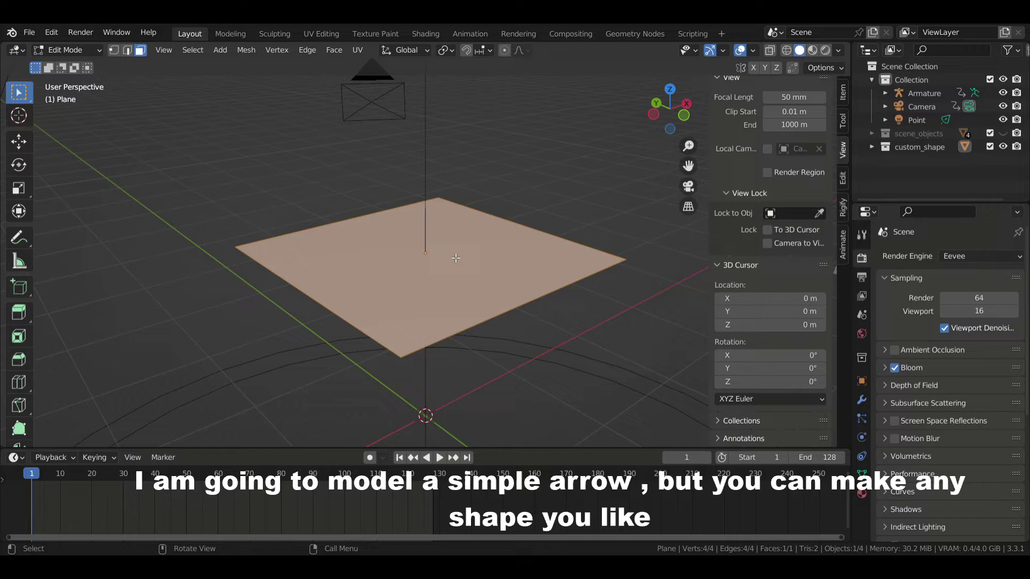
pyautogui.moveTo(455, 258); pyautogui.dragTo(544, 236, button='middle')
pyautogui.hotkey('ctrl', 'r')
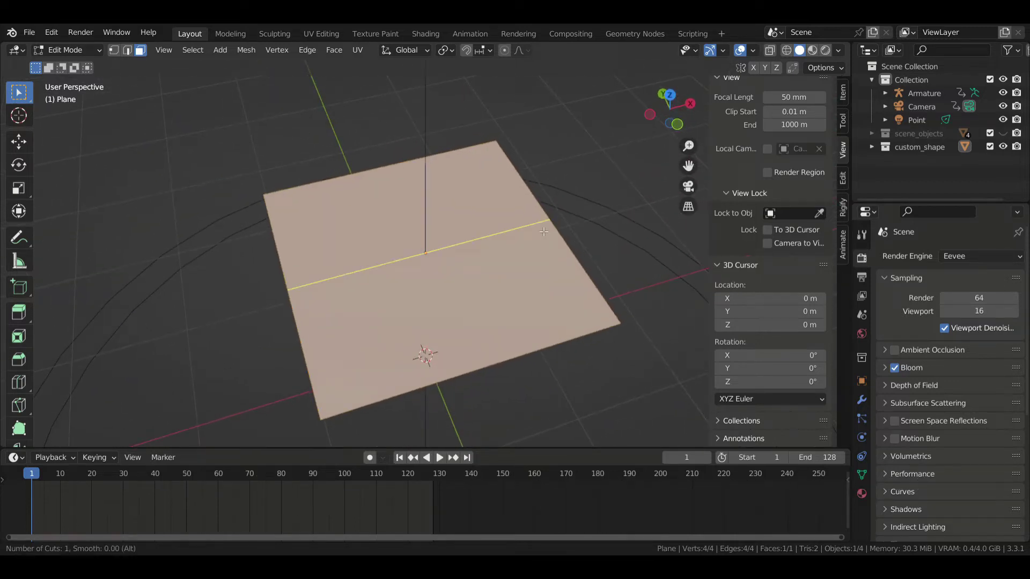
pyautogui.scroll(1, 544, 231)
pyautogui.click(543, 231)
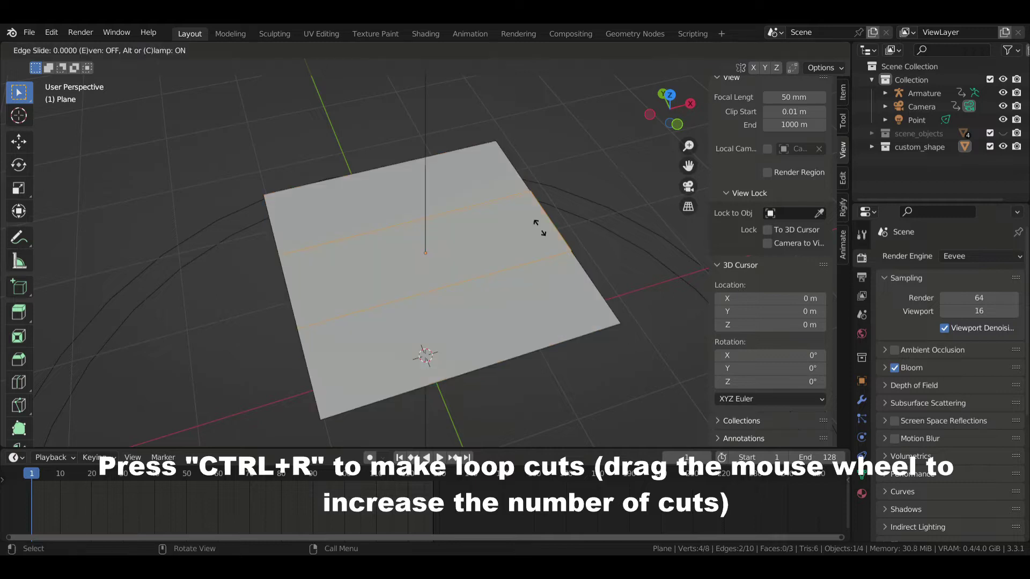
pyautogui.rightClick(536, 223)
pyautogui.moveTo(536, 224); pyautogui.dragTo(505, 250, button='middle')
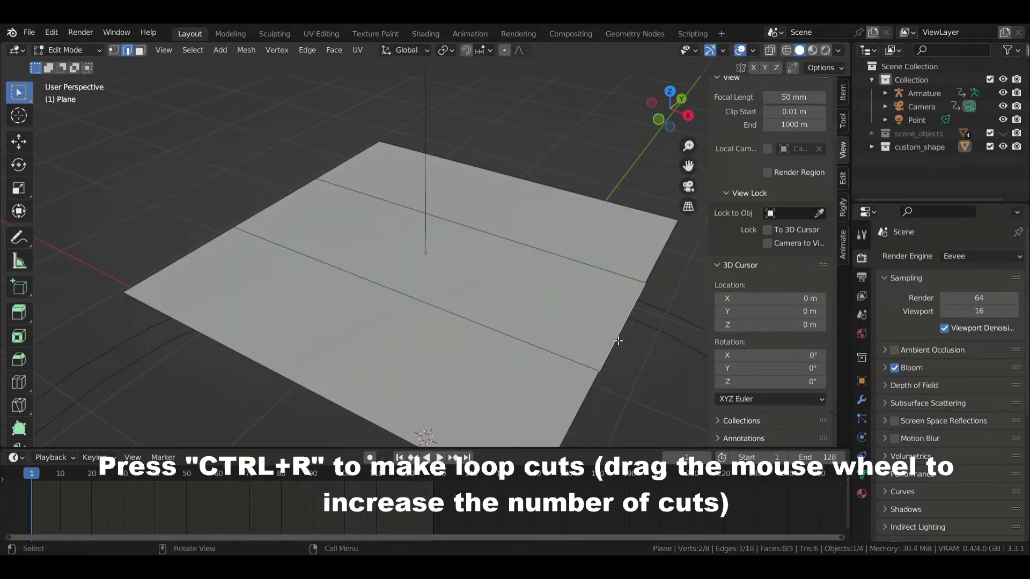
# - Extrude the right edge along X and merge its vertices at center into the arrow tip
pyautogui.press('e')
pyautogui.press('x')
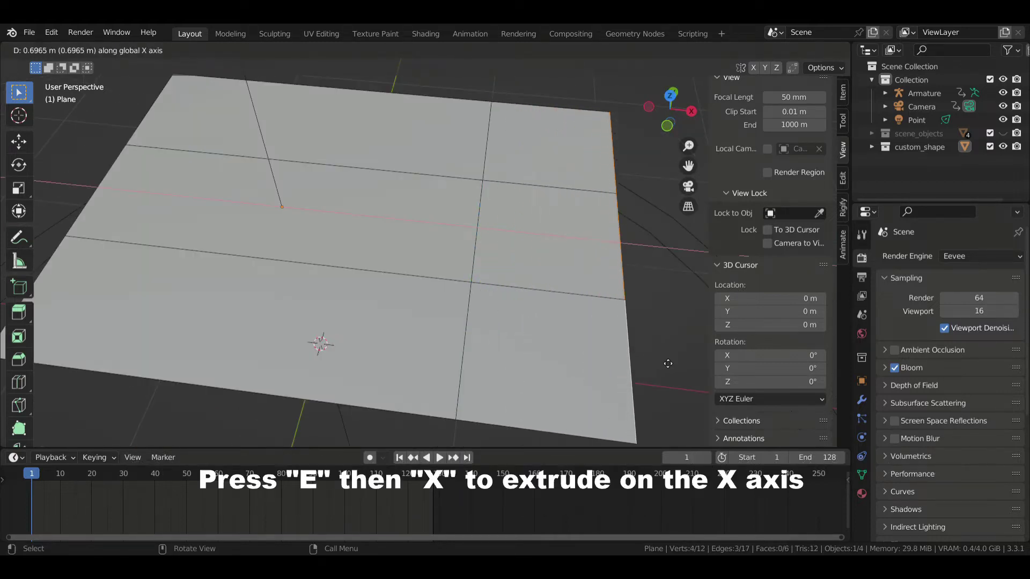
pyautogui.click(666, 364)
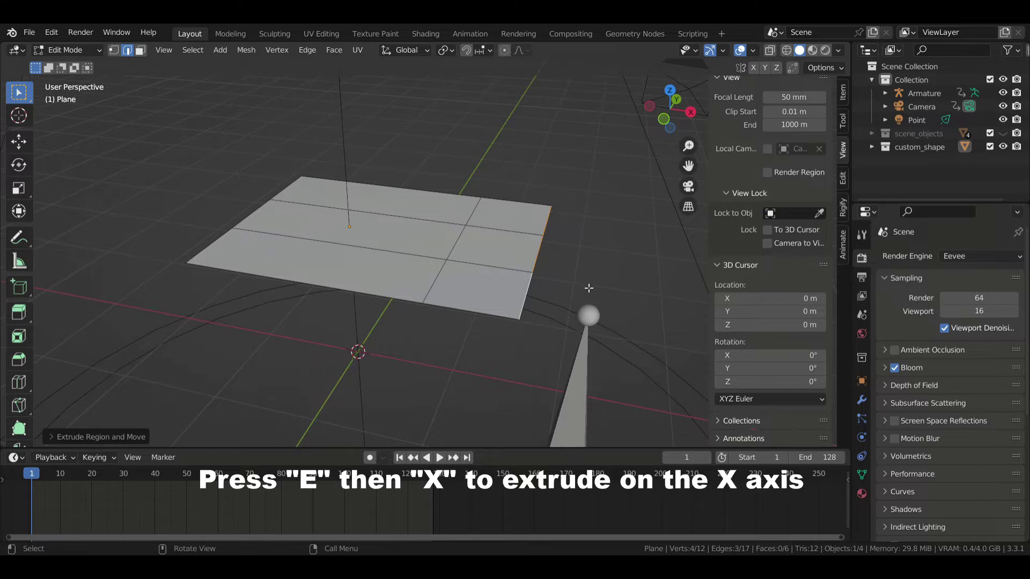
pyautogui.moveTo(588, 288); pyautogui.dragTo(418, 284, button='middle')
pyautogui.press('m')
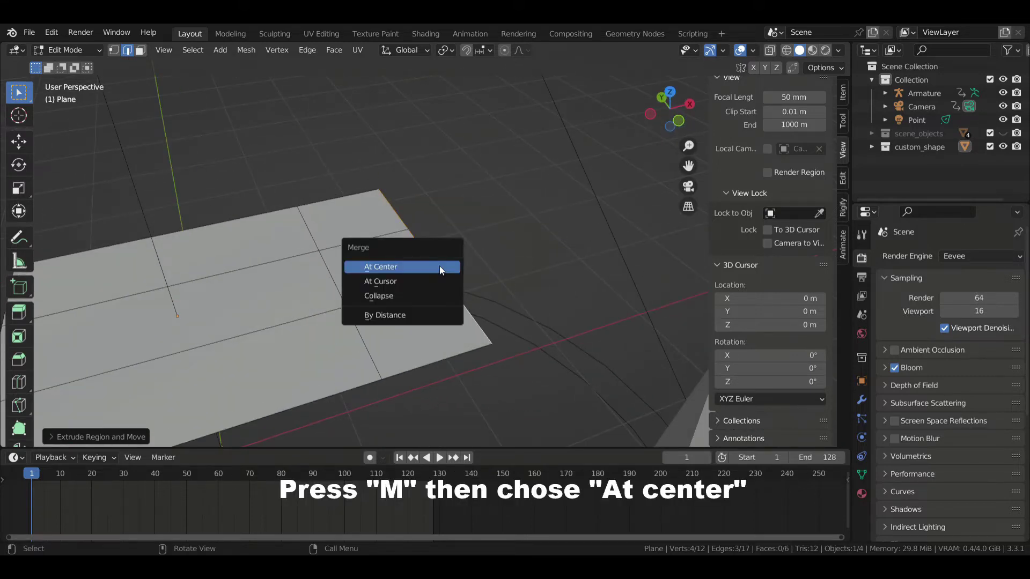
pyautogui.click(439, 265)
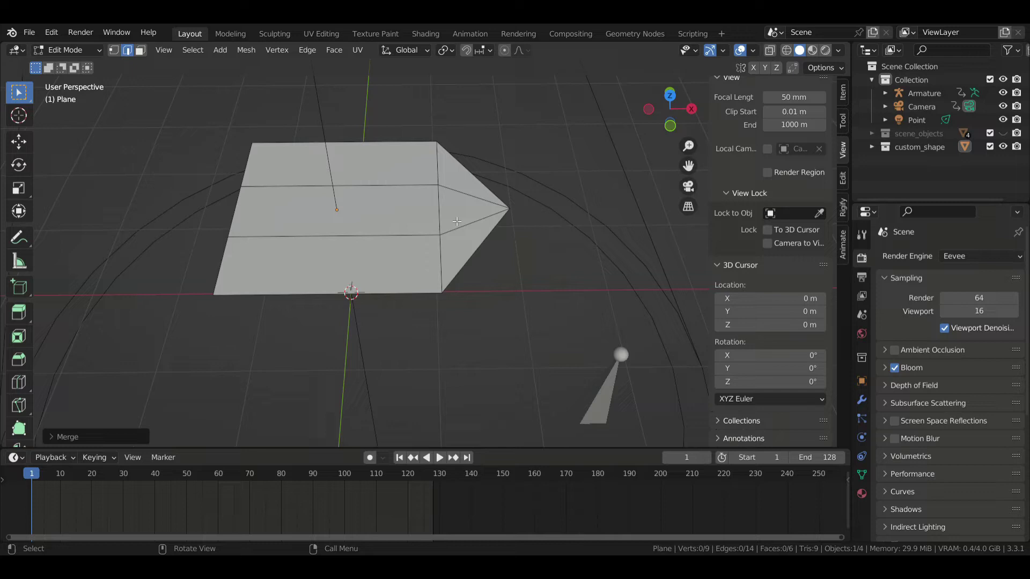
pyautogui.press('g')
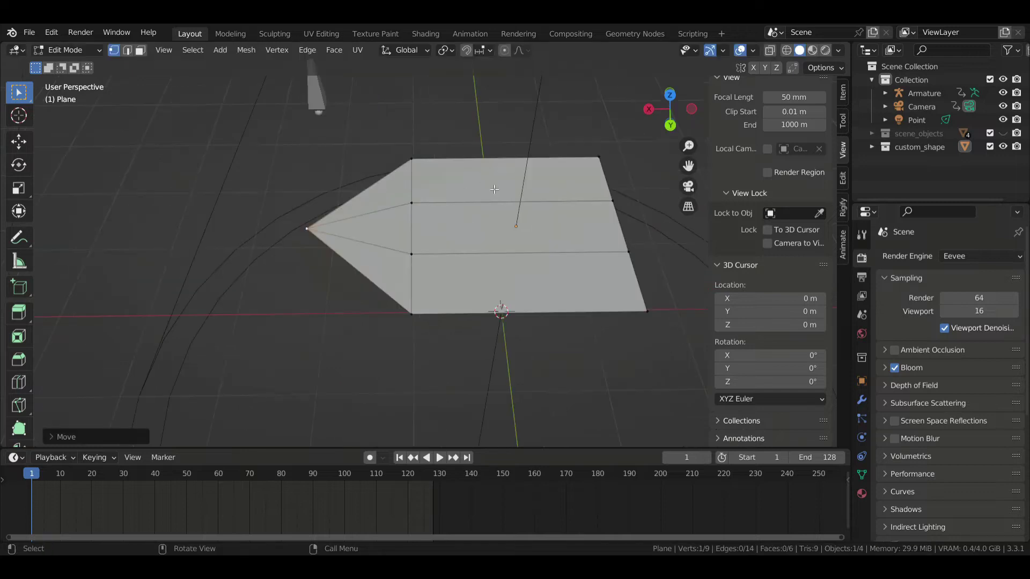
# - Delete the top and bottom outer face strips and extrude the arrow for thickness
pyautogui.press('3')
pyautogui.click(494, 190)
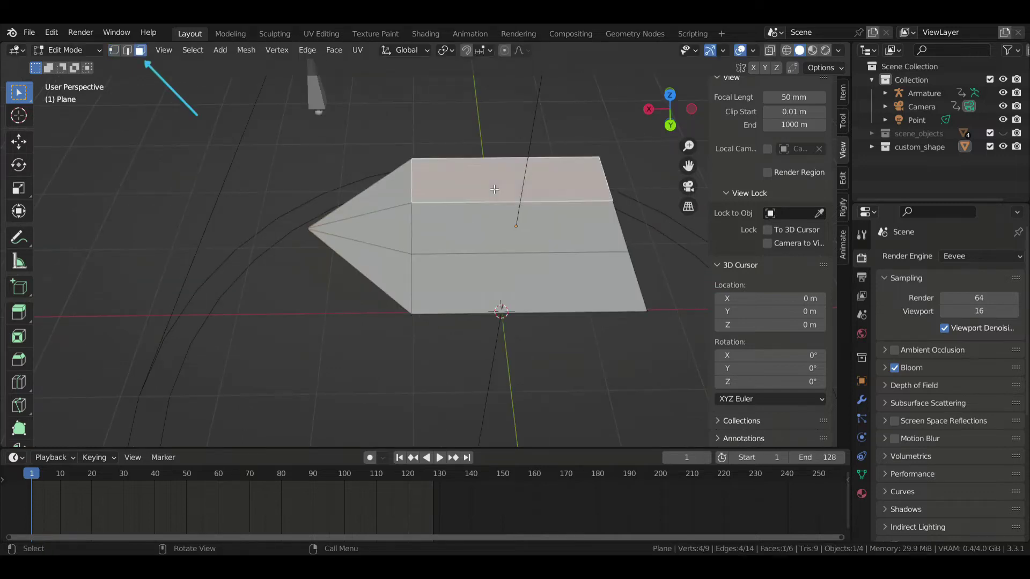
pyautogui.keyDown('shift'); pyautogui.click(503, 289); pyautogui.keyUp('shift')
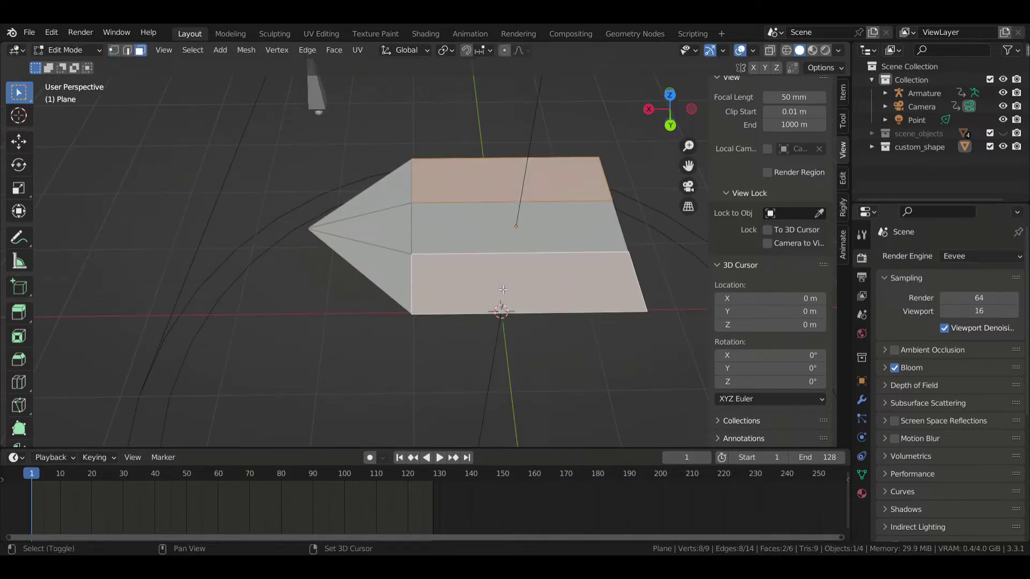
pyautogui.press('x')
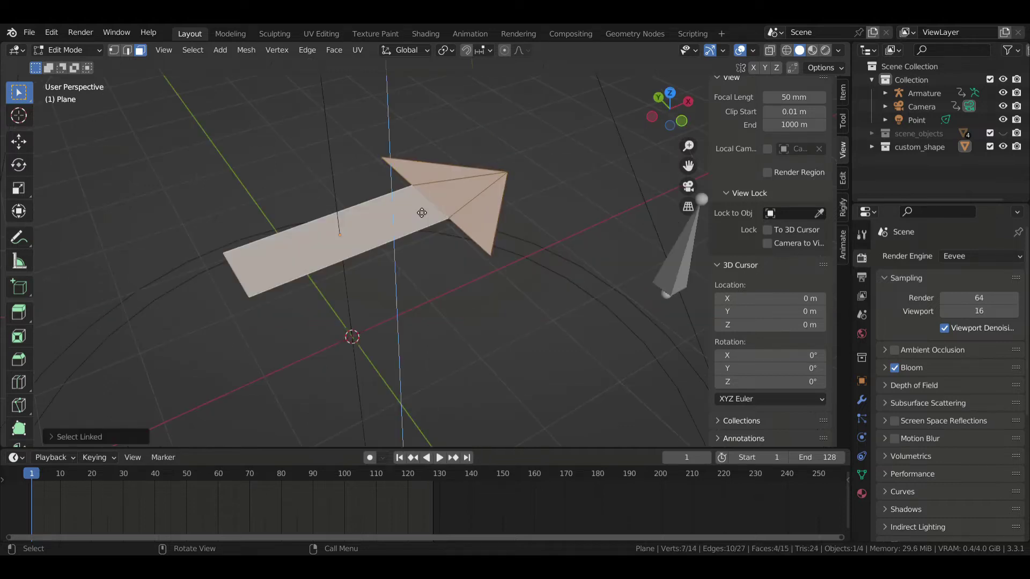
pyautogui.press('e')
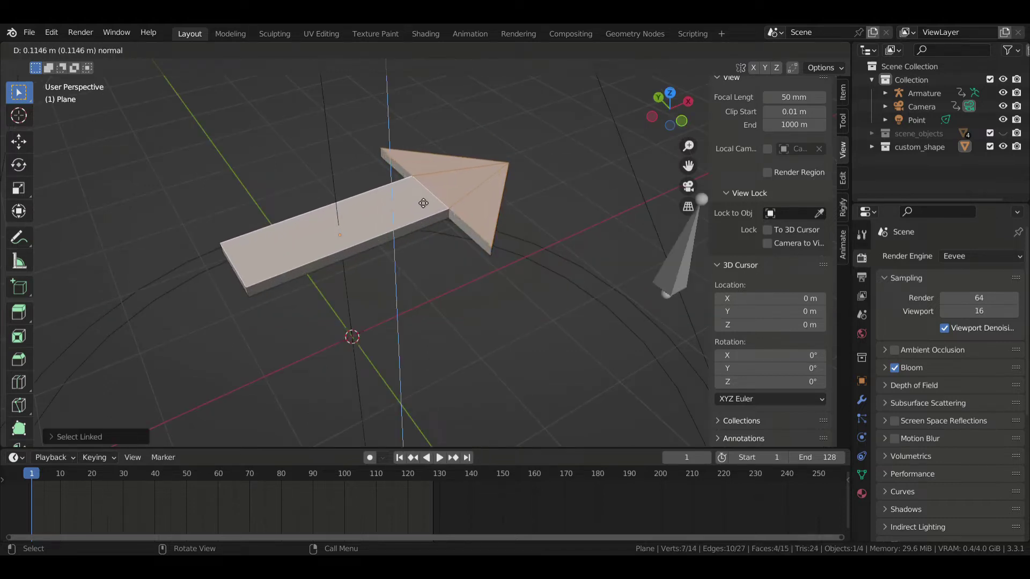
pyautogui.click(423, 203)
# - Dissolve the extra inner edges in the arrow head
pyautogui.moveTo(441, 241); pyautogui.dragTo(375, 258, button='middle')
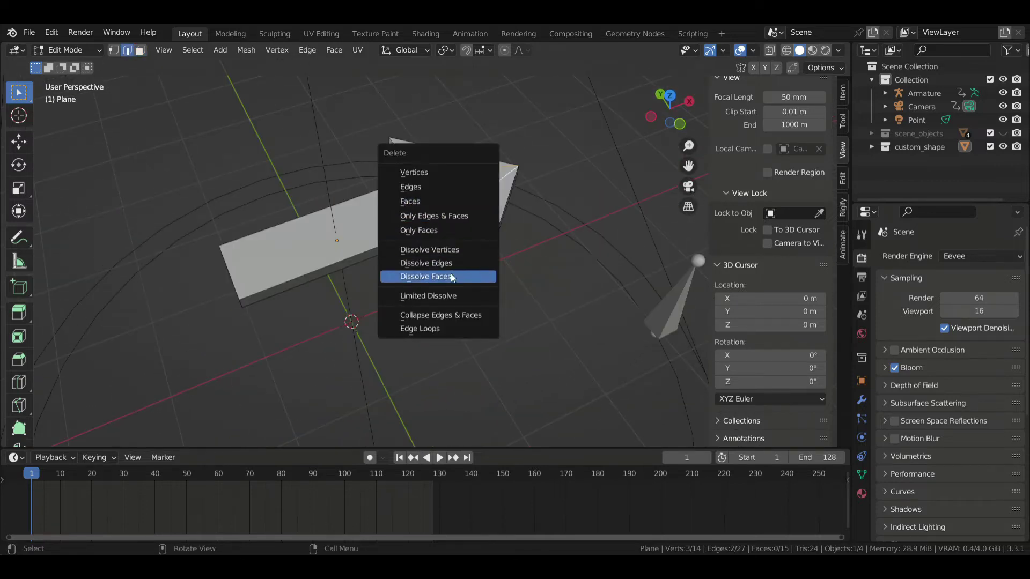
pyautogui.click(455, 263)
pyautogui.moveTo(465, 242); pyautogui.dragTo(463, 224, button='middle')
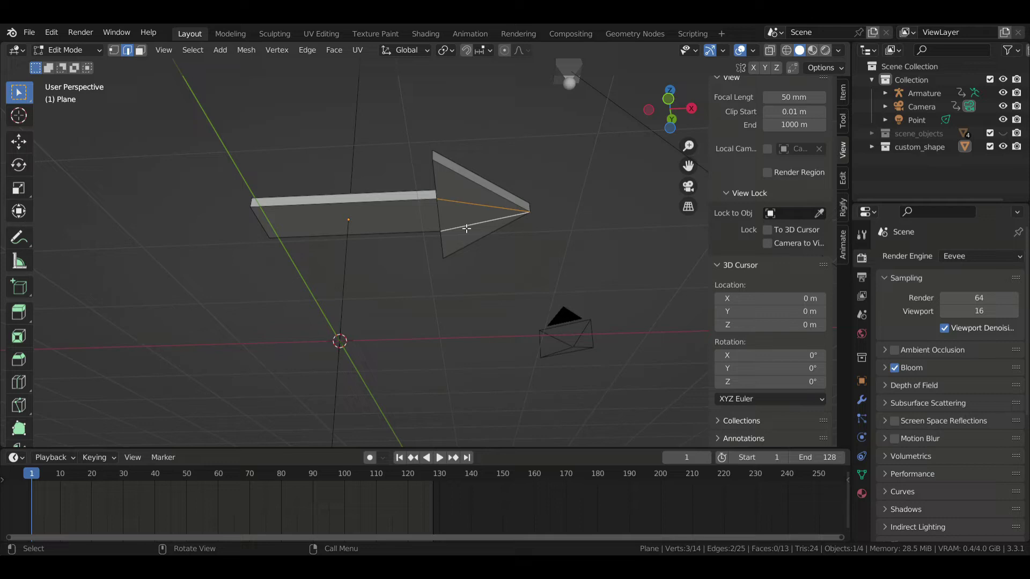
# - Select the whole arrow and delete only its faces, leaving a wireframe outline
pyautogui.press('x')
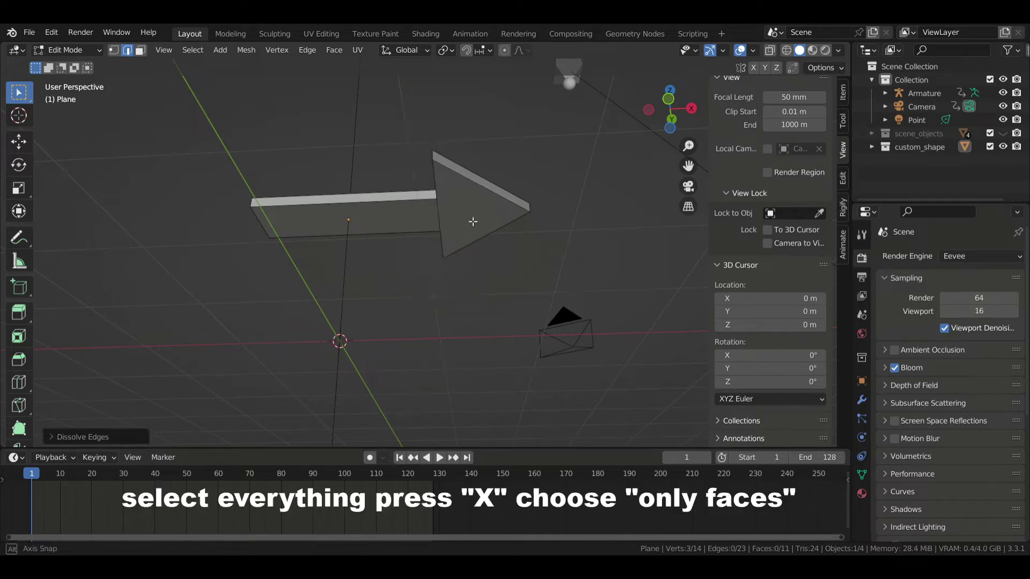
pyautogui.moveTo(471, 223); pyautogui.dragTo(463, 207, button='middle')
pyautogui.click(462, 207)
pyautogui.press('a')
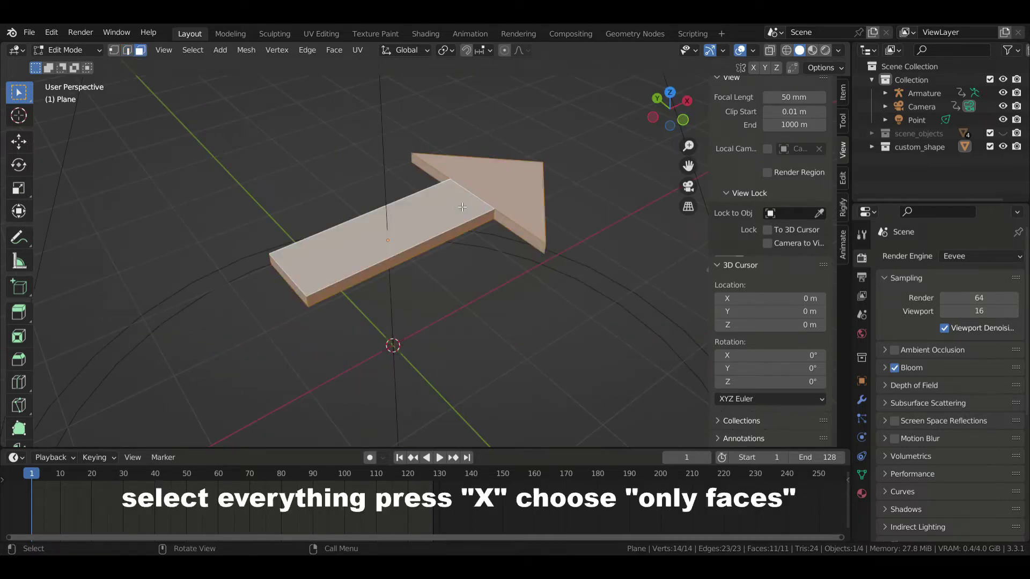
pyautogui.press('x')
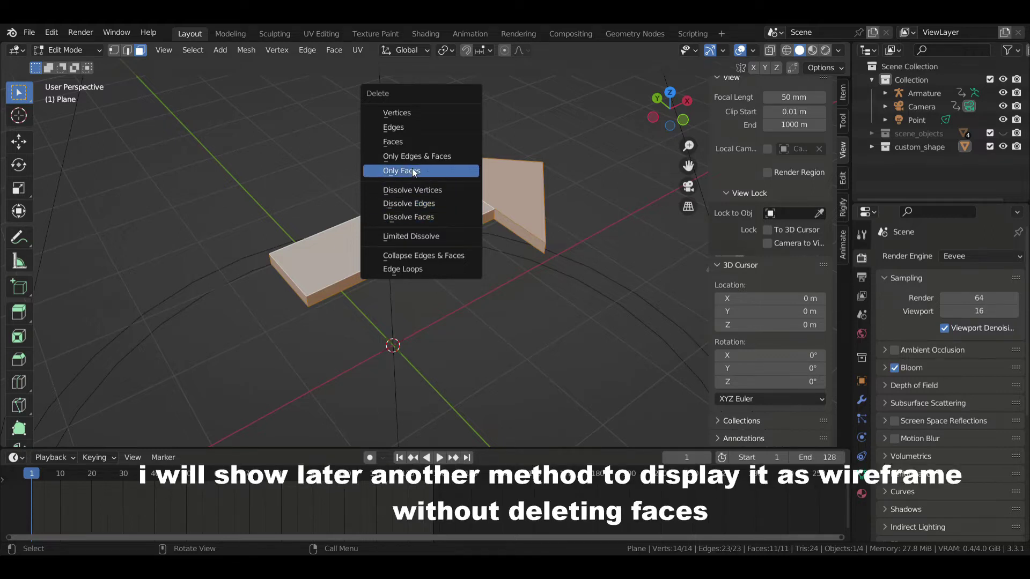
pyautogui.click(414, 171)
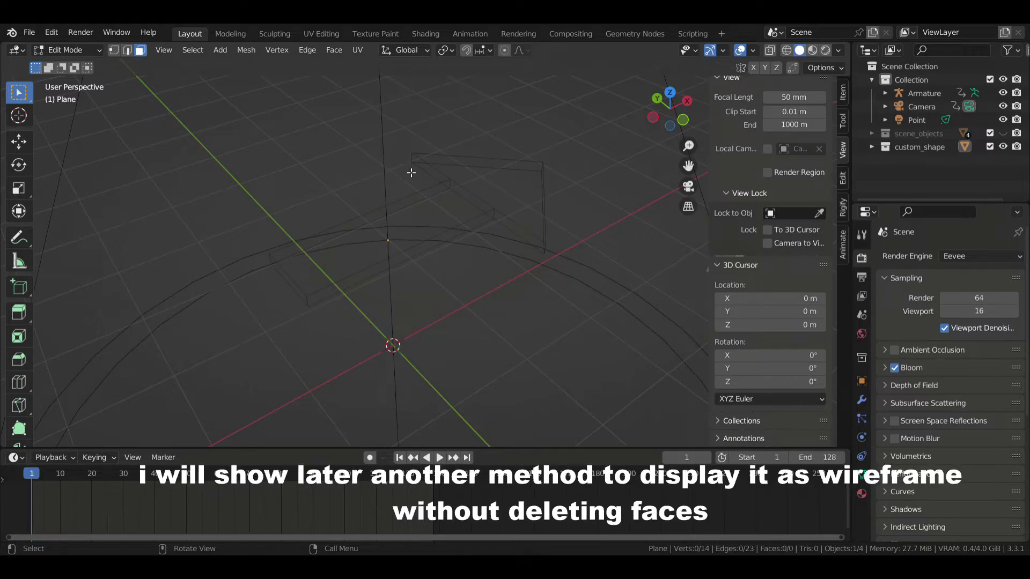
# - Return to Object Mode, save the file, and apply the arrow's rotation and scale
pyautogui.press('Tab')
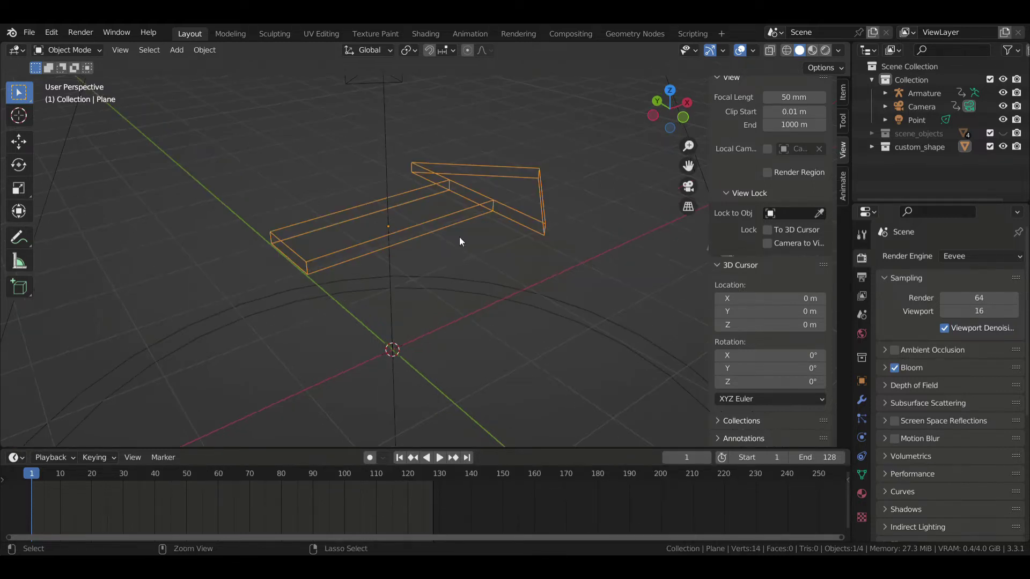
pyautogui.hotkey('ctrl', 's')
pyautogui.moveTo(459, 236); pyautogui.dragTo(484, 258, button='middle')
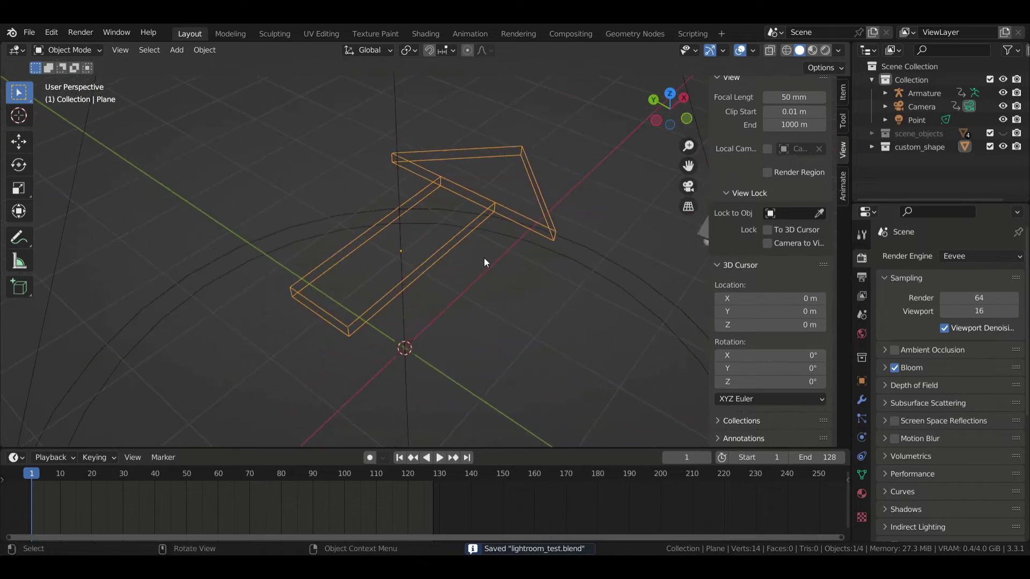
pyautogui.hotkey('ctrl', 'a')
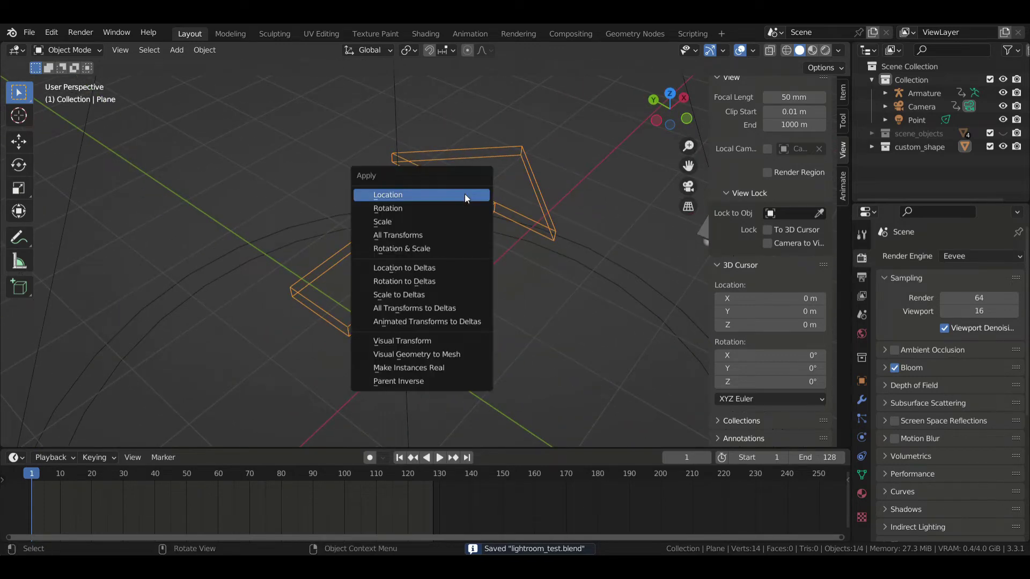
pyautogui.click(432, 250)
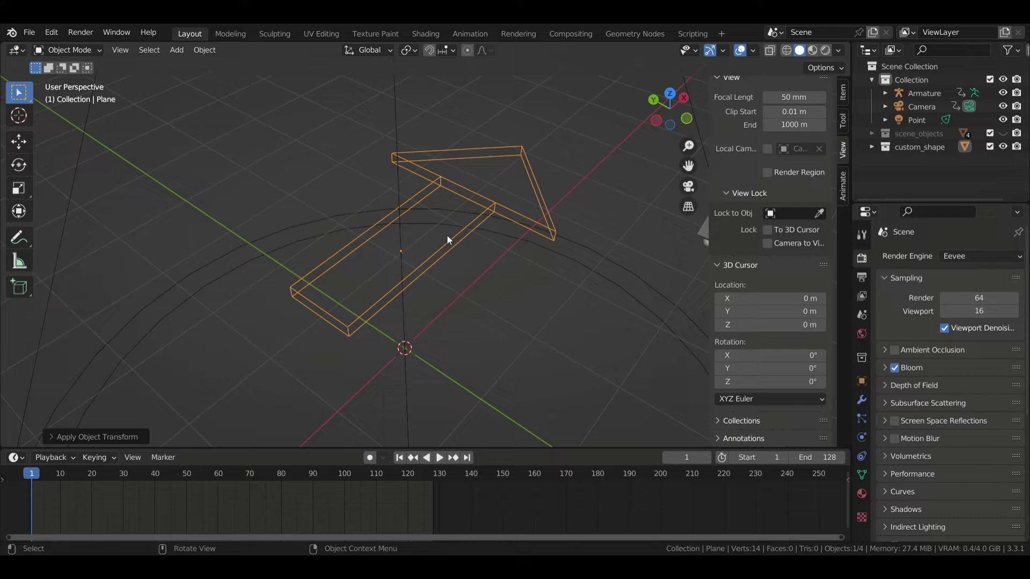
pyautogui.moveTo(446, 235); pyautogui.dragTo(626, 195, button='middle')
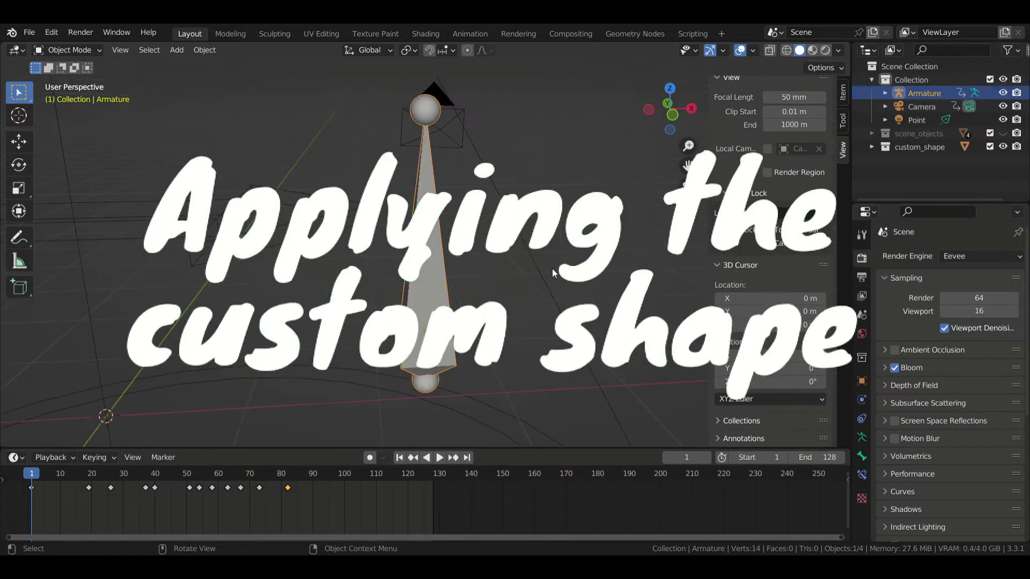
# - Set the bone's Viewport Display Custom Object to the Plane arrow using the eyedropper
pyautogui.click(861, 456)
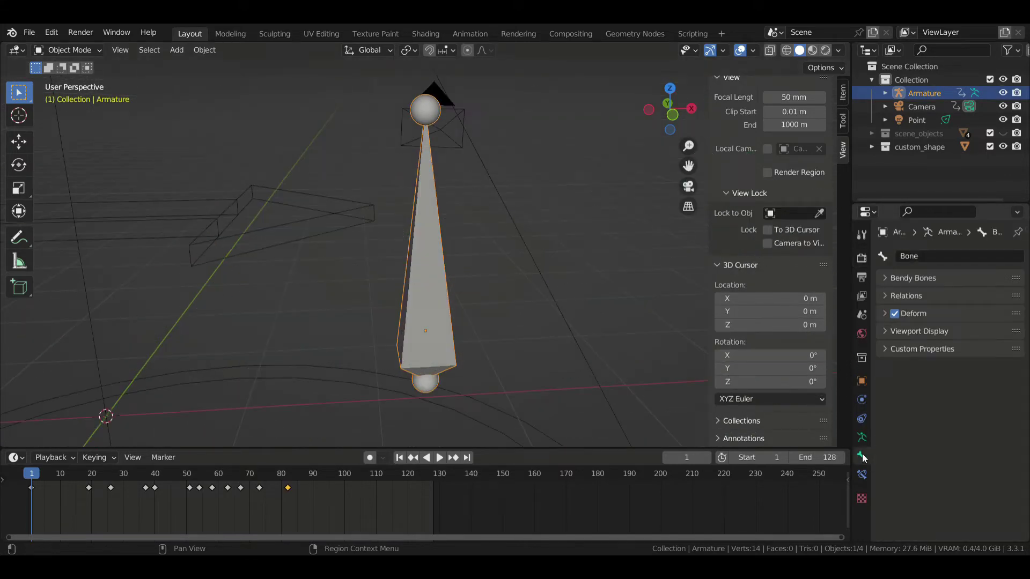
pyautogui.click(885, 331)
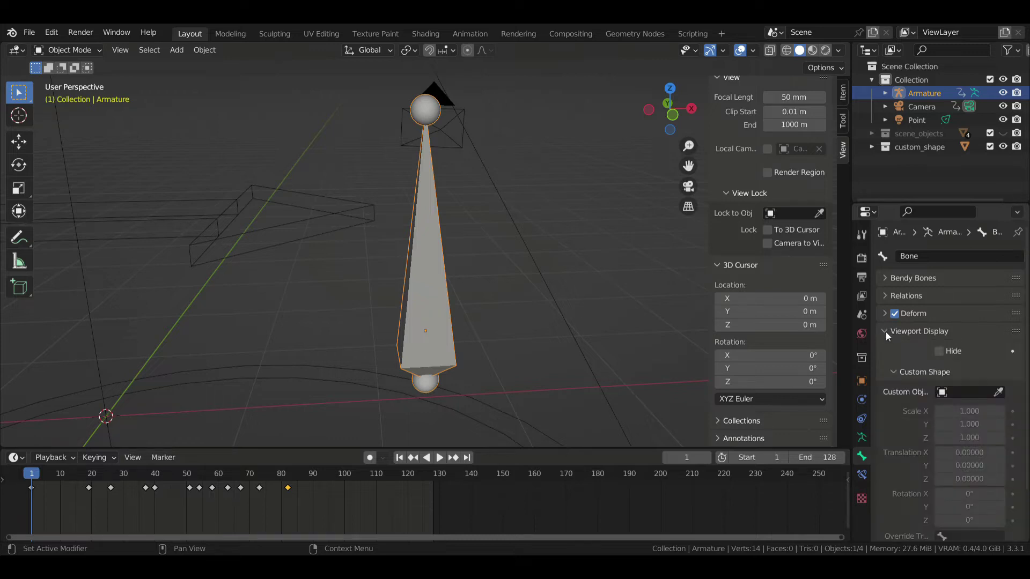
pyautogui.click(999, 394)
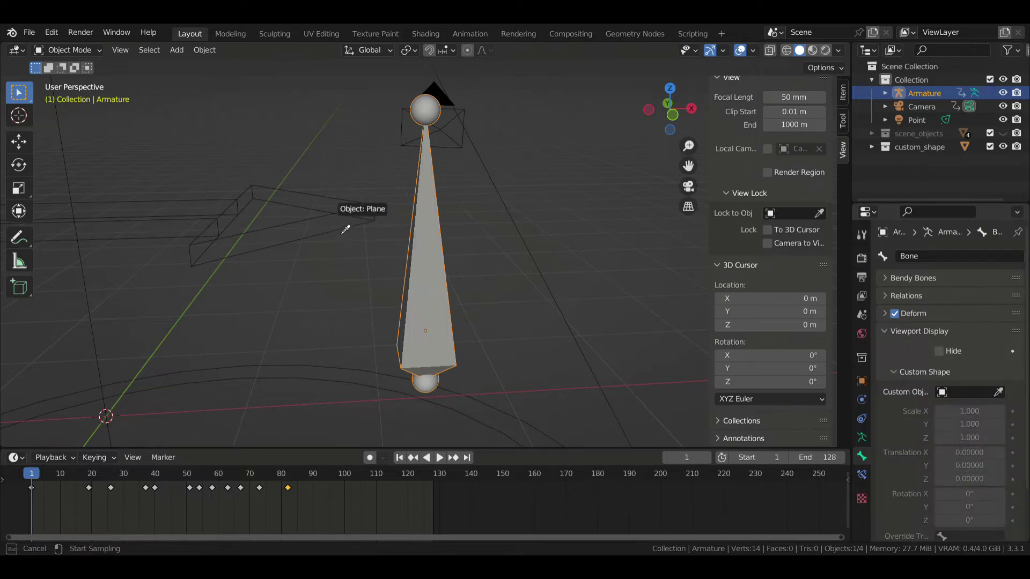
pyautogui.click(329, 219)
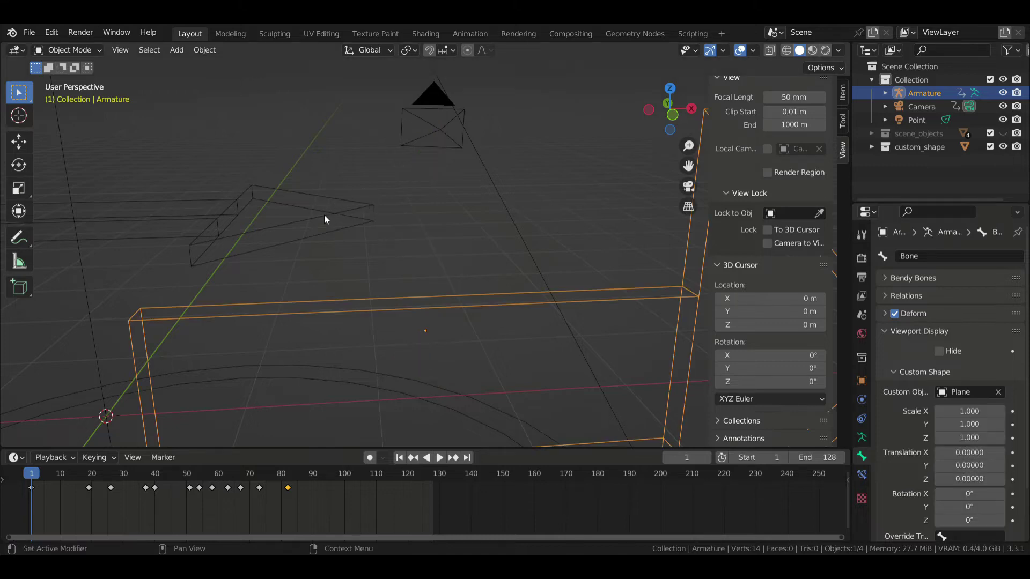
pyautogui.scroll(-3, 357, 214)
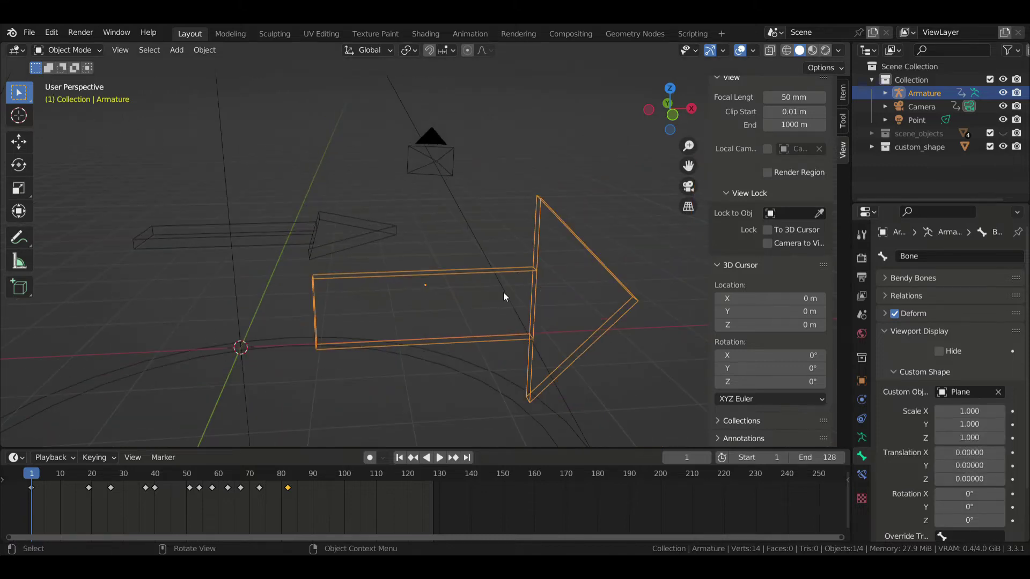
pyautogui.moveTo(503, 297); pyautogui.dragTo(344, 242, button='middle')
# - Select all of the Plane arrow's mesh in Edit Mode and rotate it about 90° around global Z
pyautogui.click(344, 234)
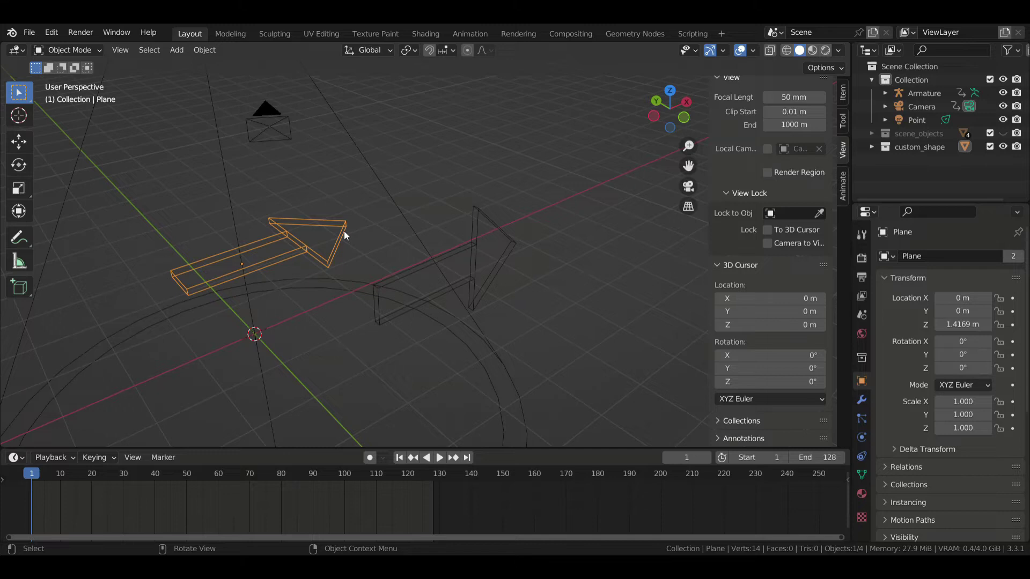
pyautogui.moveTo(337, 236); pyautogui.dragTo(322, 240, button='middle')
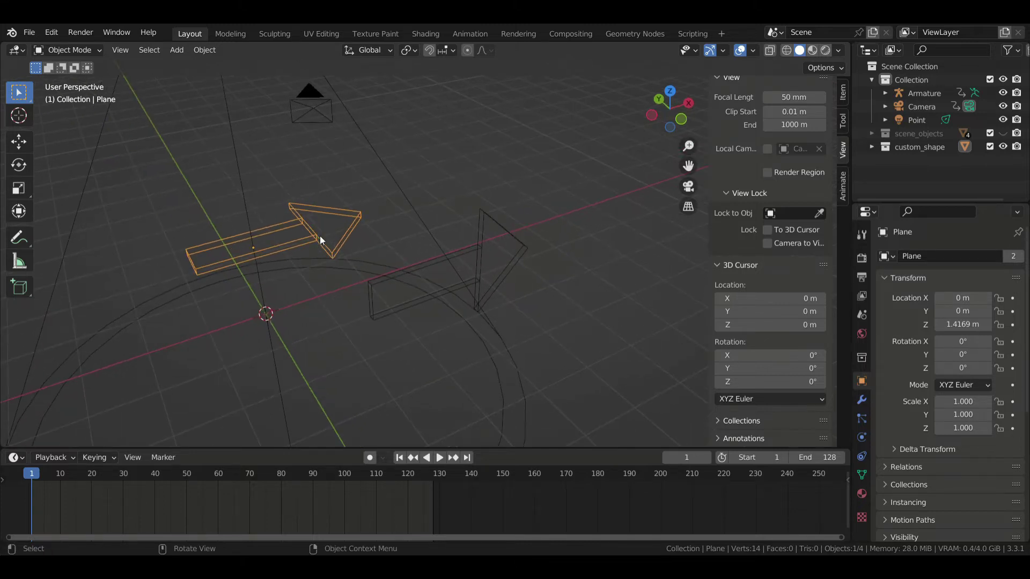
pyautogui.press('Tab')
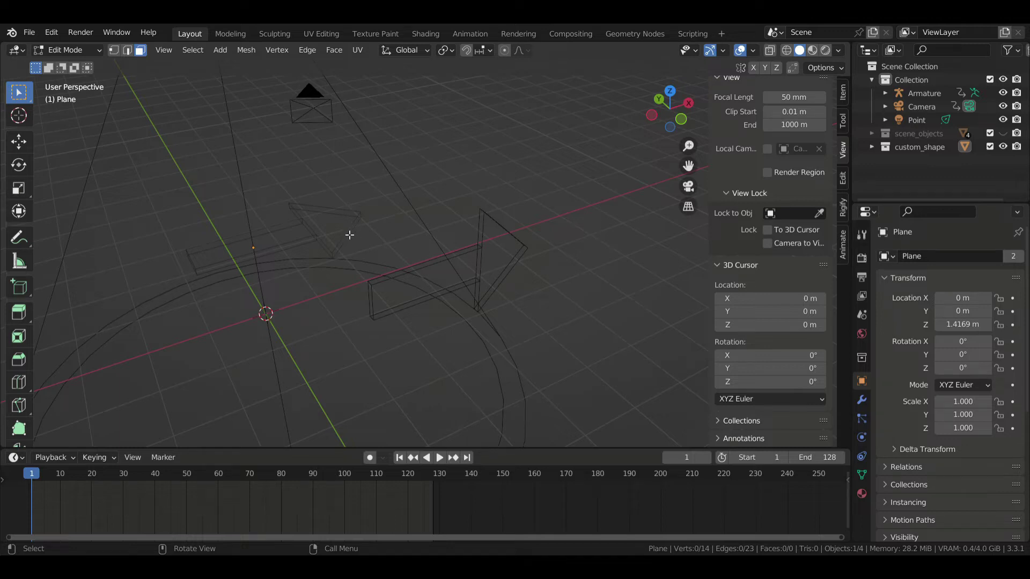
pyautogui.press('a')
pyautogui.press('r')
pyautogui.press('z')
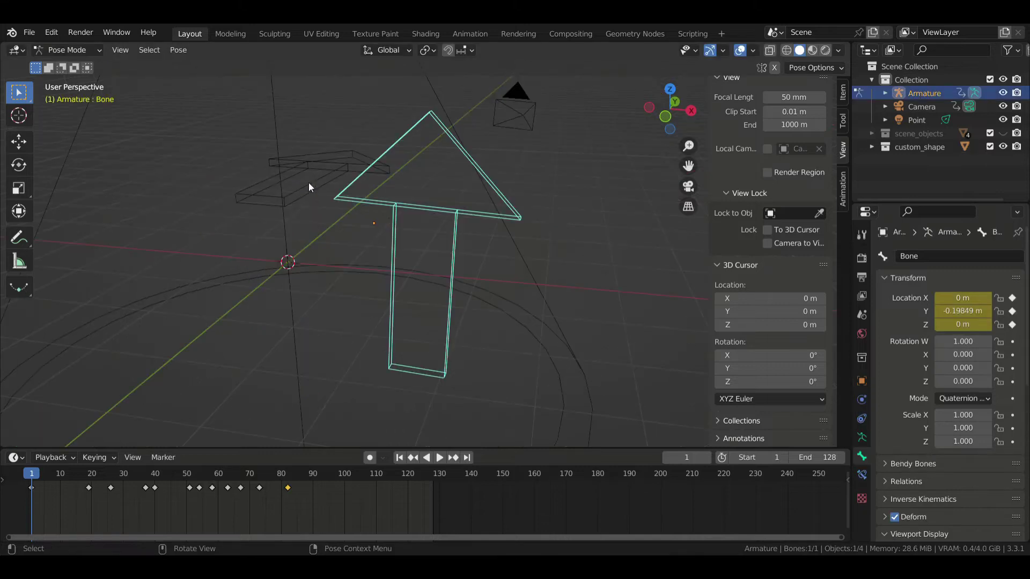
# - Select the arrow bone and adjust its Custom Shape Y rotation, then reset it
pyautogui.click(309, 182)
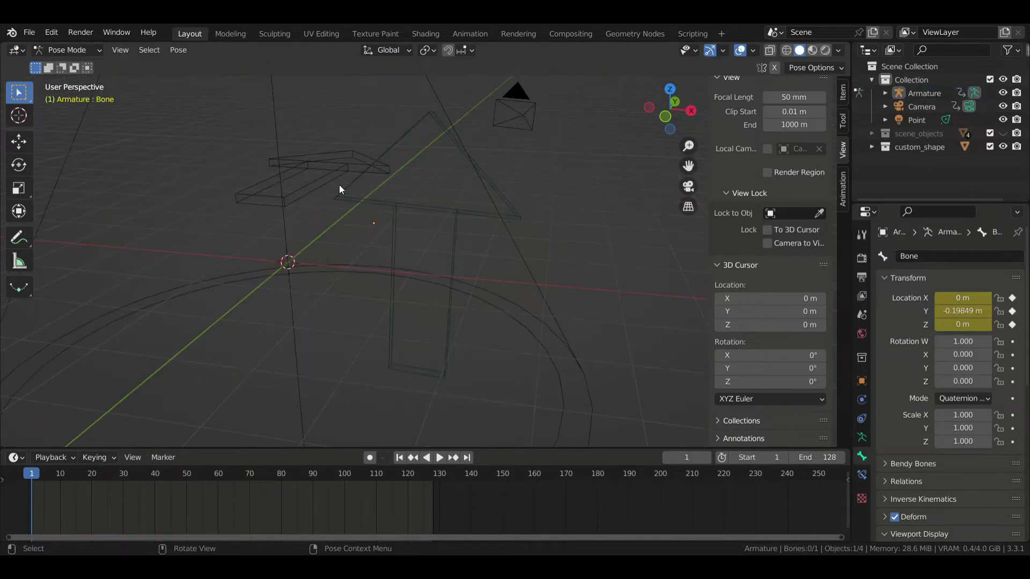
pyautogui.click(449, 213)
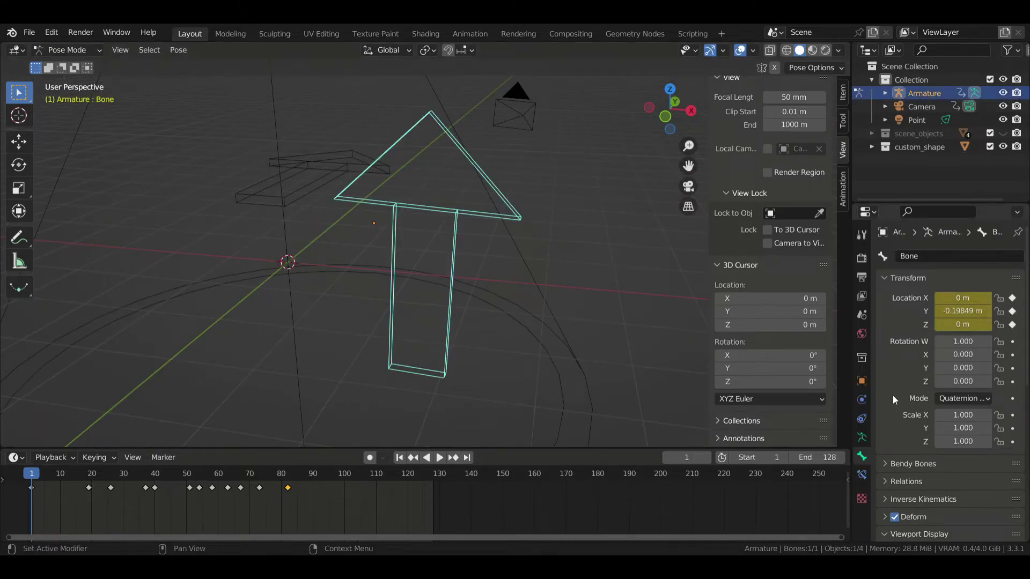
pyautogui.scroll(-5, 910, 445)
pyautogui.scroll(-7, 909, 446)
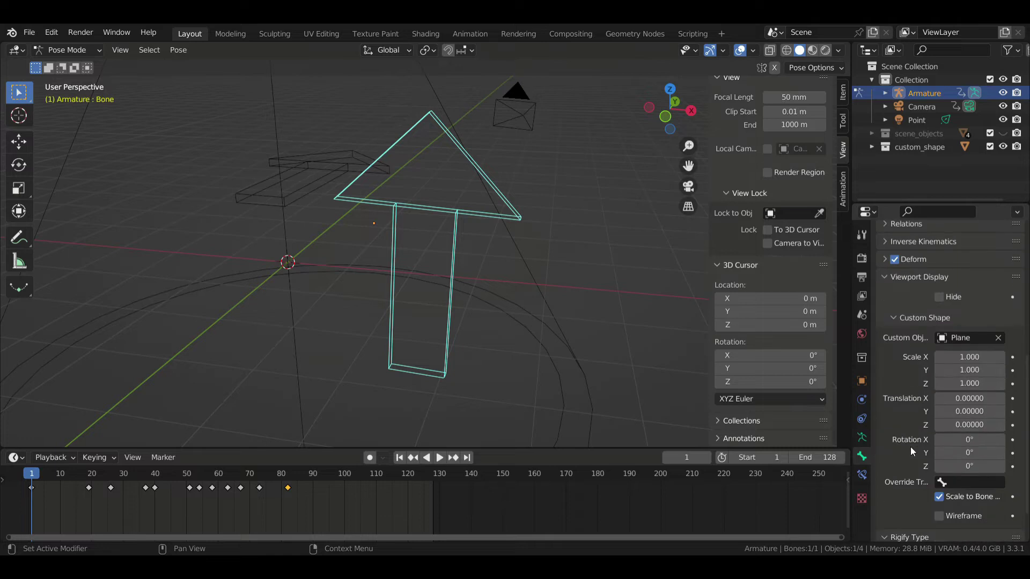
pyautogui.moveTo(969, 427)
pyautogui.mouseDown()
pyautogui.moveTo(948, 427)
pyautogui.moveTo(965, 441)
pyautogui.mouseUp()
pyautogui.press('BackSpace')
pyautogui.moveTo(333, 257); pyautogui.dragTo(284, 256, button='middle')
# - Back in Object Mode, select the Plane and hide the custom_shape collection from the viewport
pyautogui.click(274, 185)
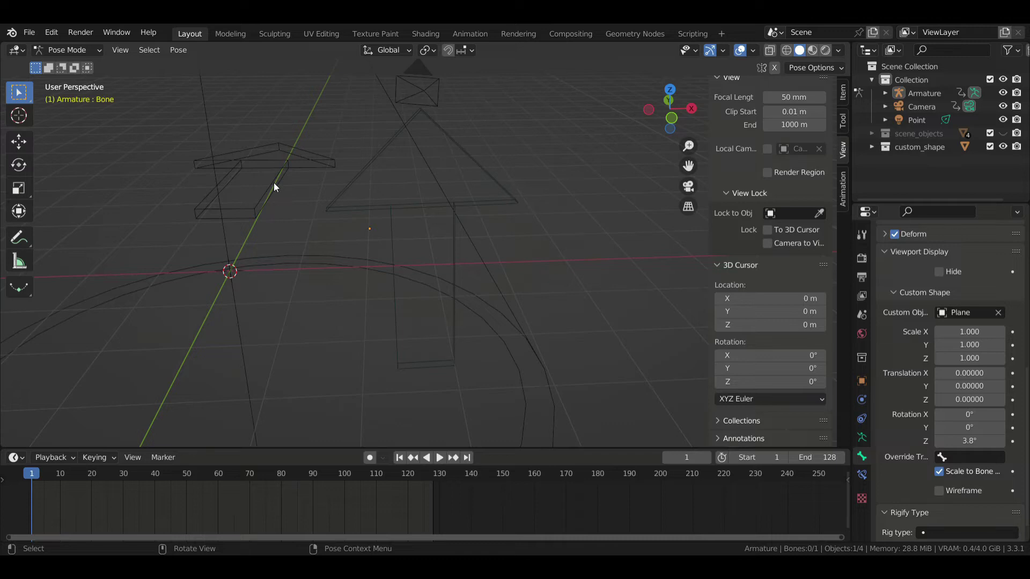
pyautogui.hotkey('ctrl', 'Tab')
pyautogui.click(274, 187)
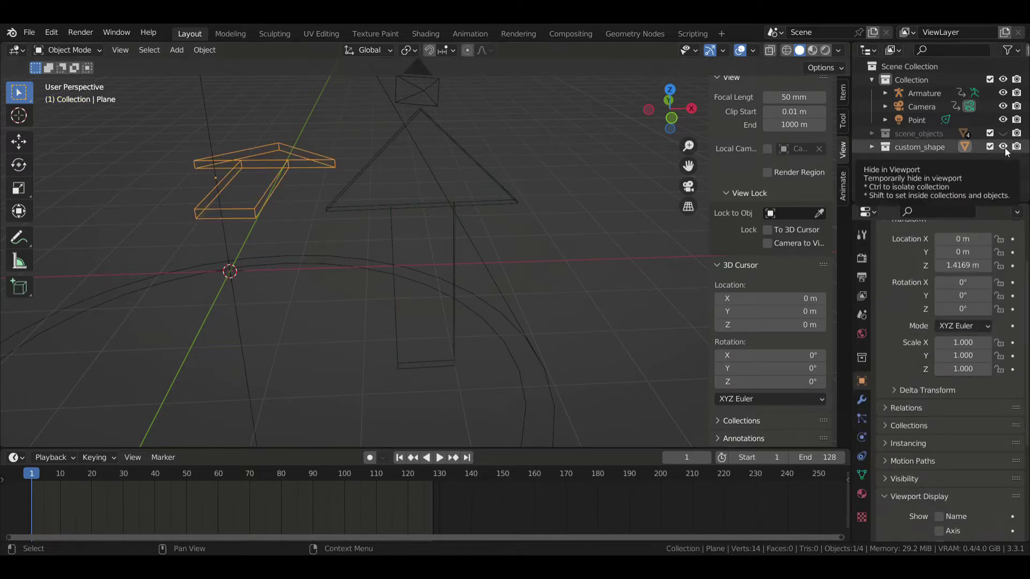
pyautogui.click(1003, 148)
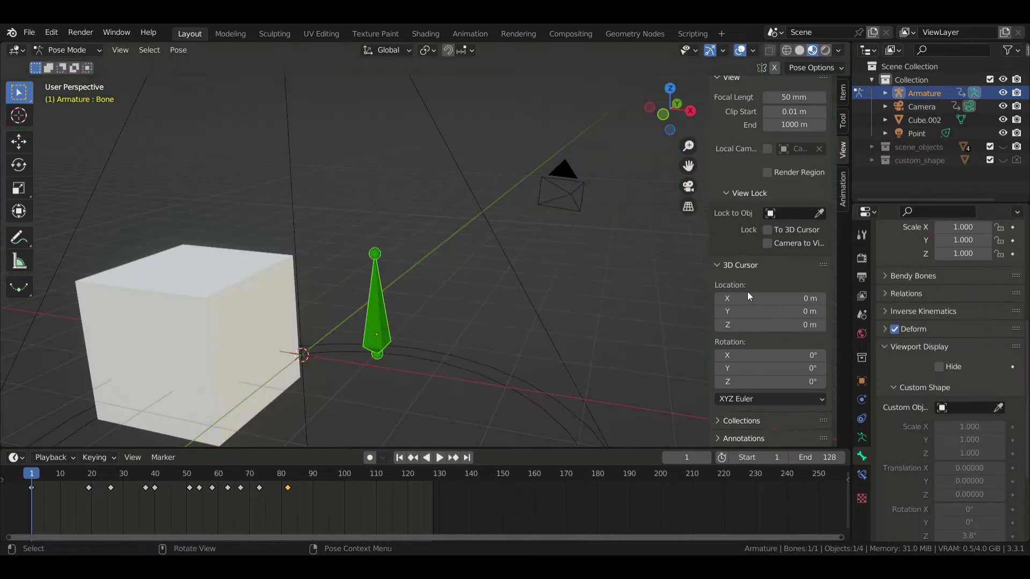
# - Set Cube.002 as the bone's custom shape and draw it as a wireframe
pyautogui.click(999, 408)
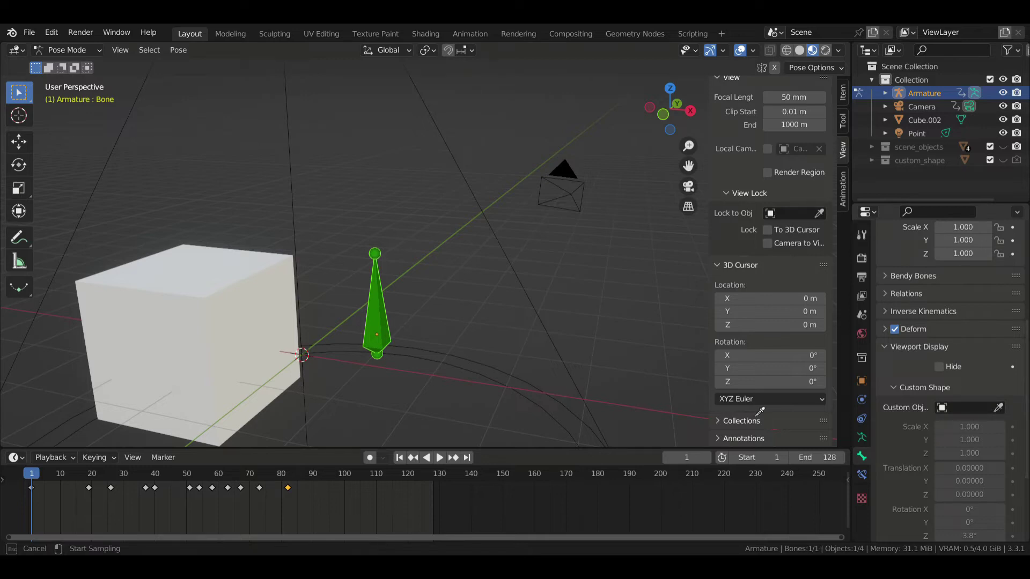
pyautogui.click(232, 273)
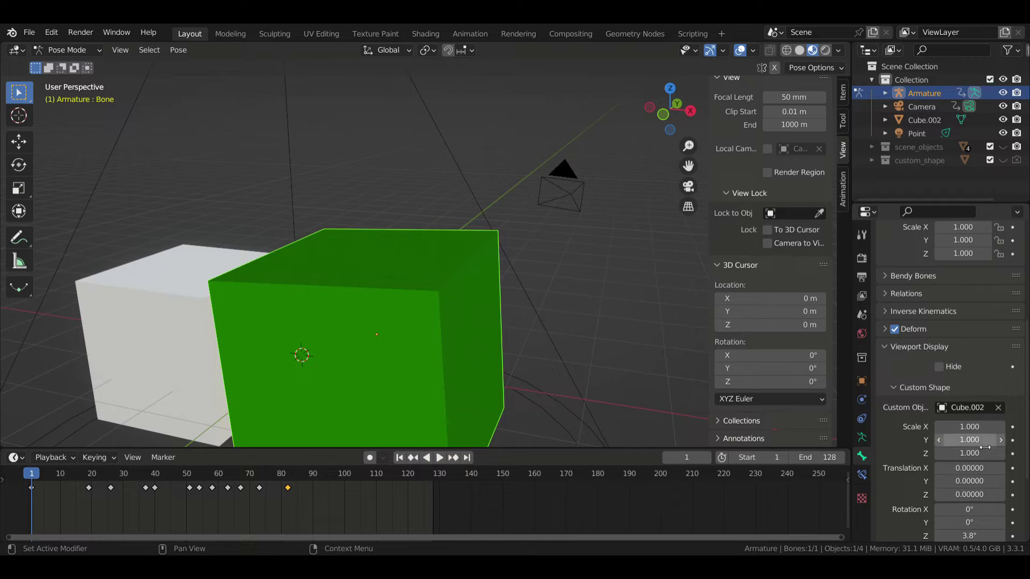
pyautogui.scroll(-5, 968, 433)
pyautogui.click(939, 470)
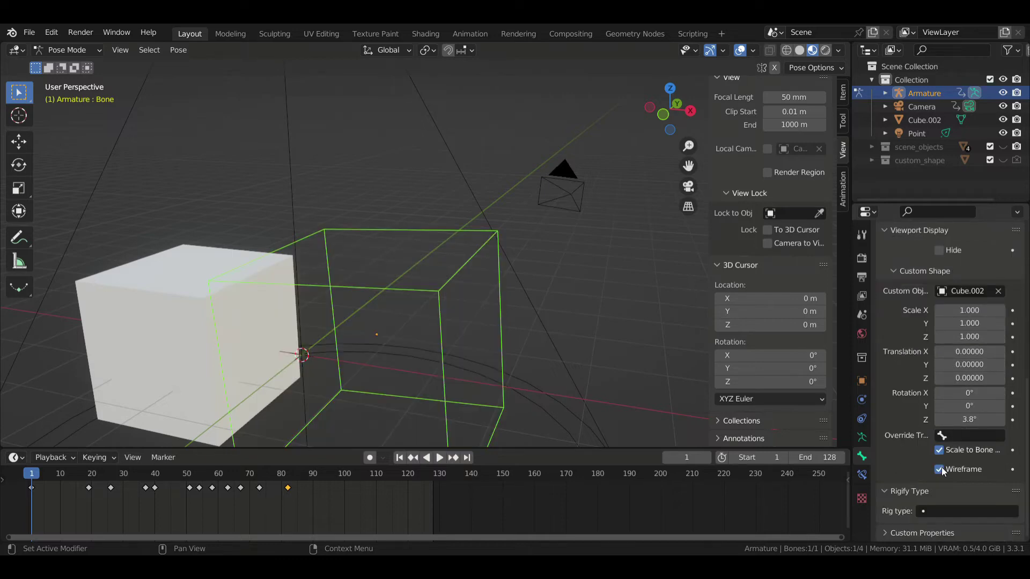
pyautogui.moveTo(362, 239); pyautogui.dragTo(396, 291, button='middle')
# - Set the Custom Shape Rotation Z to 0°
pyautogui.scroll(2, 397, 295)
pyautogui.click(969, 419)
pyautogui.write('0')
pyautogui.press('Return')
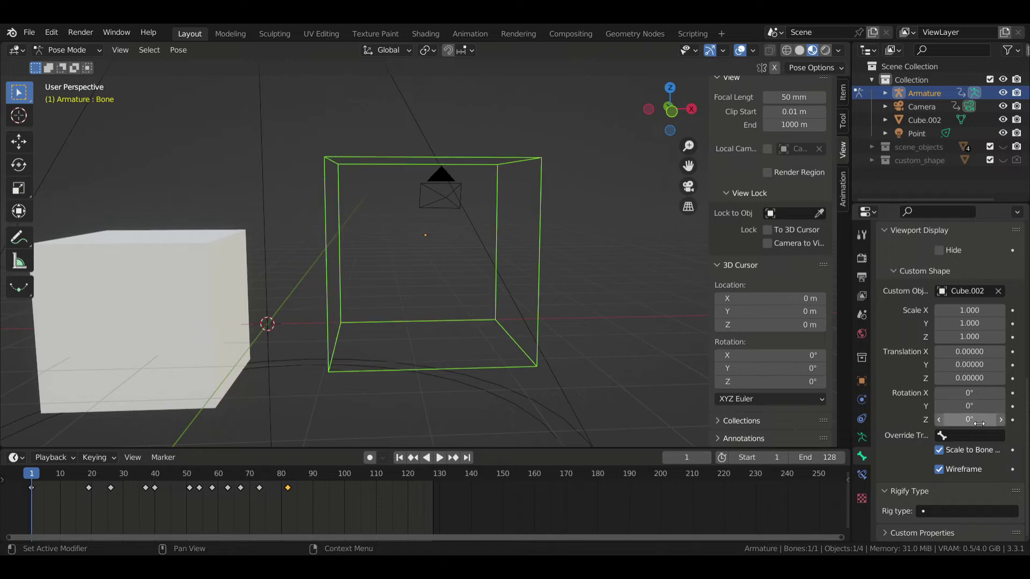
pyautogui.moveTo(673, 287); pyautogui.dragTo(239, 322, button='middle')
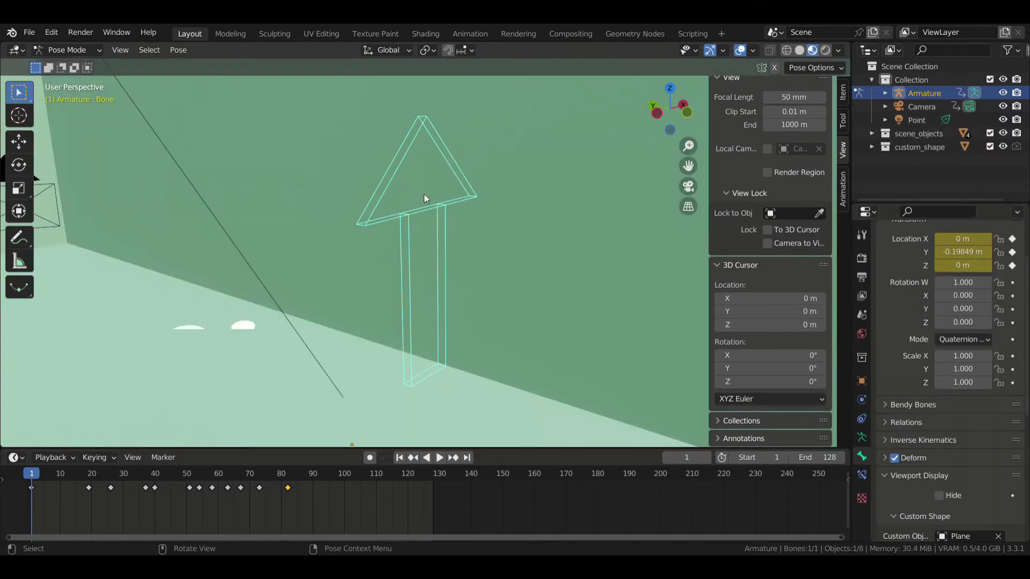
# - Add a new bone group with the 05 Theme Color Set and assign the arrow bone to it
pyautogui.moveTo(424, 194); pyautogui.dragTo(615, 185, button='middle')
pyautogui.scroll(-5, 867, 430)
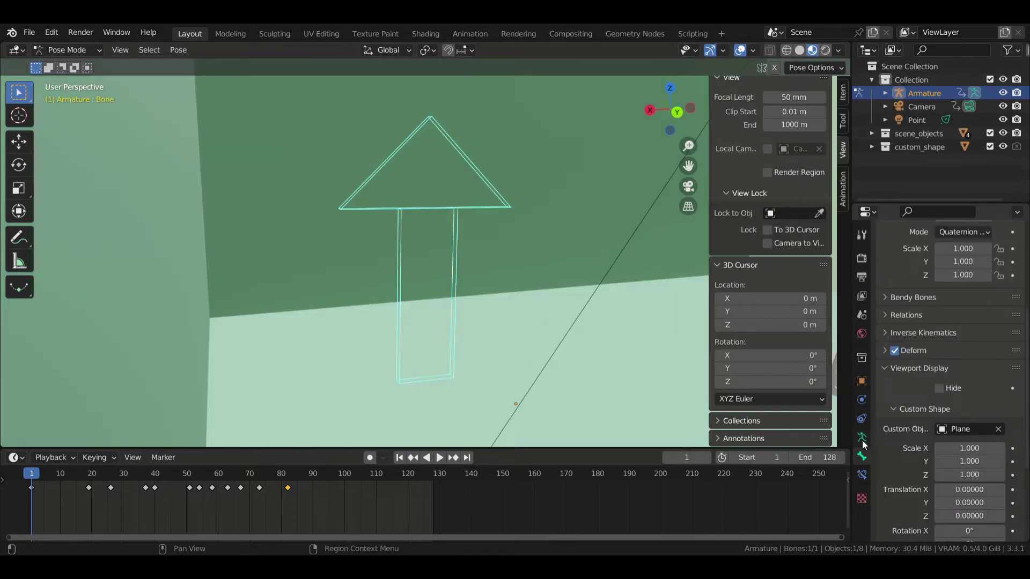
pyautogui.click(862, 438)
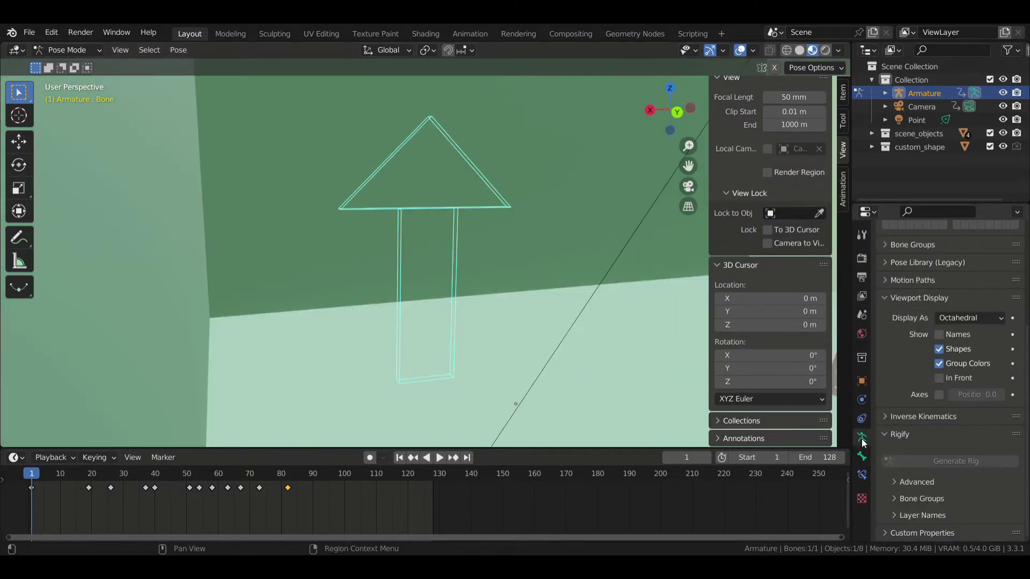
pyautogui.click(886, 244)
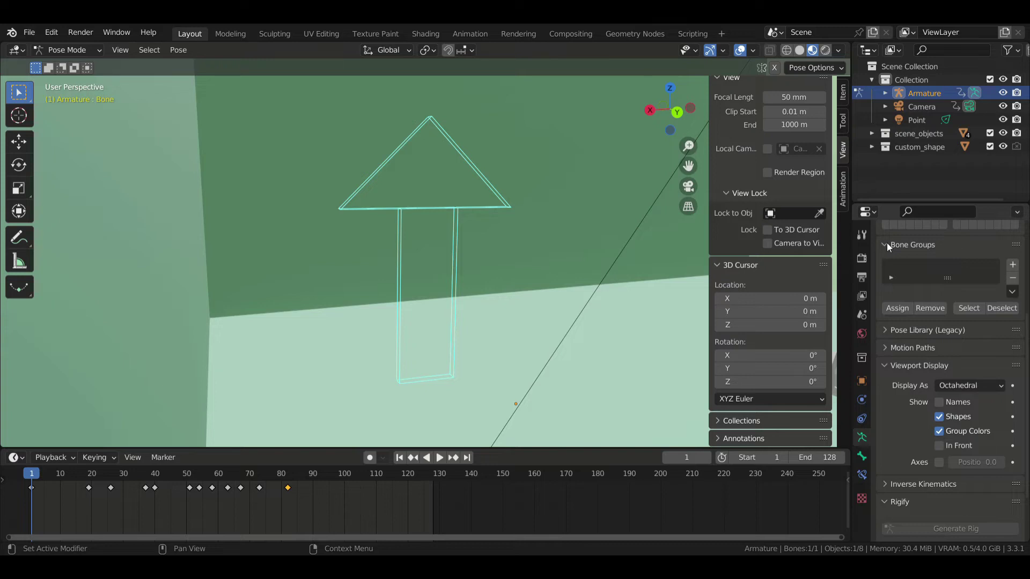
pyautogui.scroll(1, 1013, 290)
pyautogui.click(1013, 286)
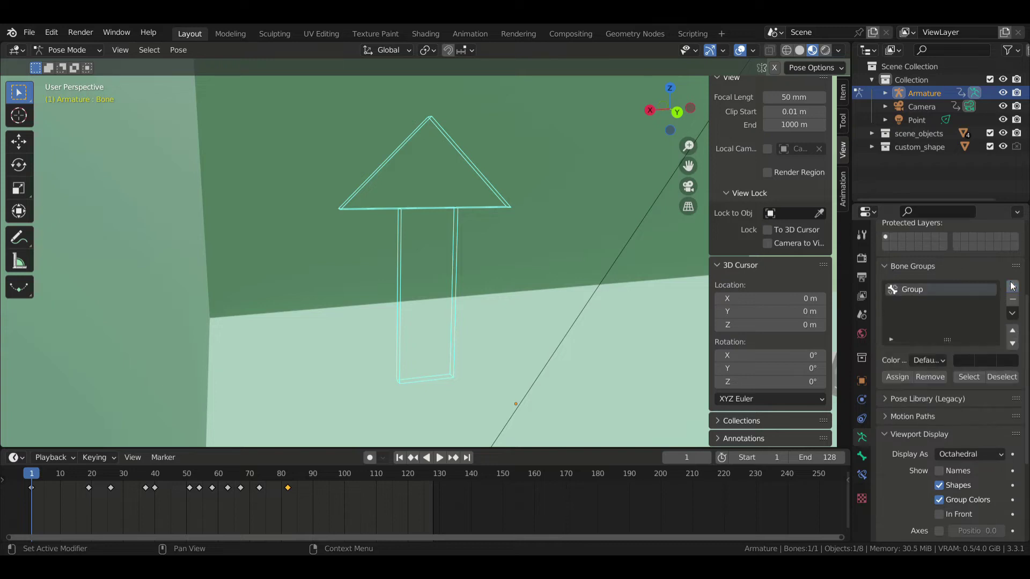
pyautogui.click(927, 361)
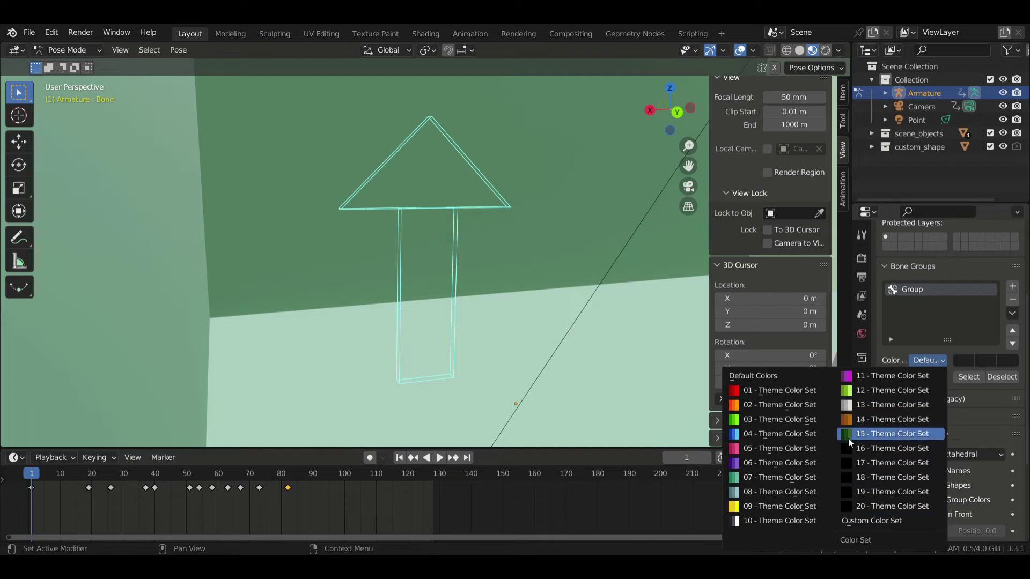
pyautogui.click(761, 448)
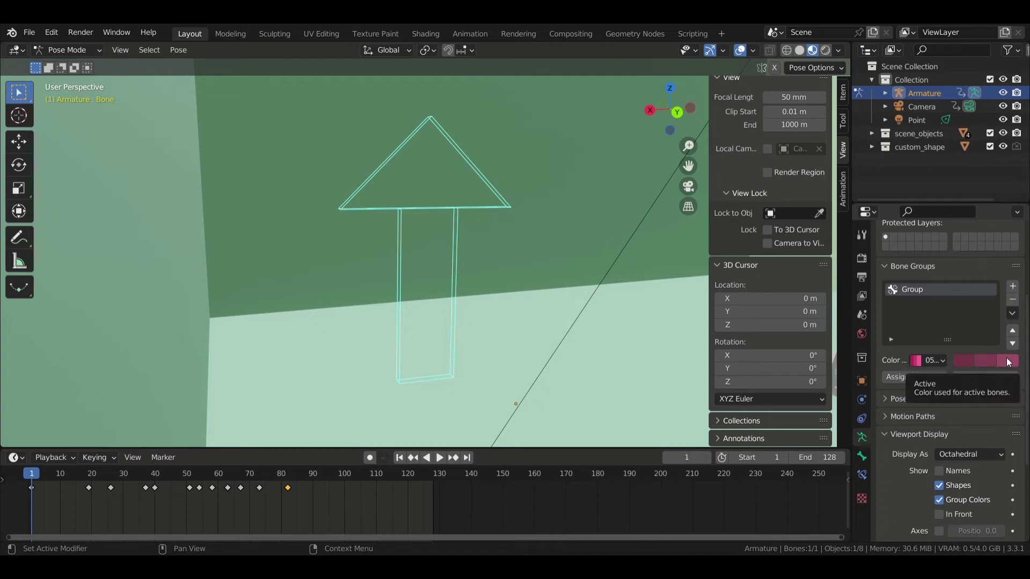
pyautogui.click(895, 381)
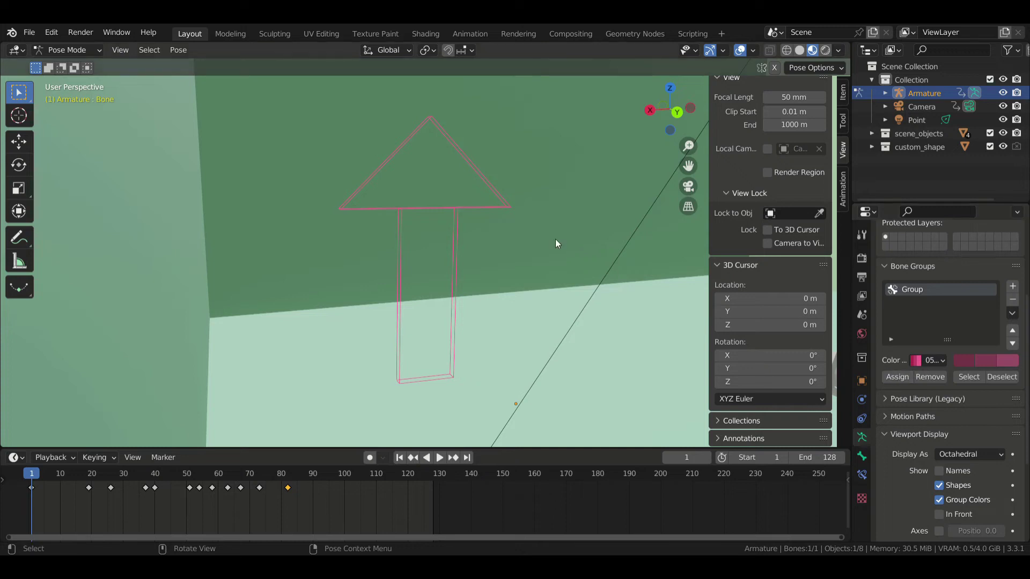
# - Switch the bone group's Color Set to 03 - Theme Color Set so the arrow shows green
pyautogui.click(507, 182)
pyautogui.moveTo(507, 182)
pyautogui.mouseDown(button='middle')
pyautogui.moveTo(527, 169)
pyautogui.moveTo(459, 195)
pyautogui.moveTo(494, 182)
pyautogui.mouseUp(button='middle')
pyautogui.click(491, 181)
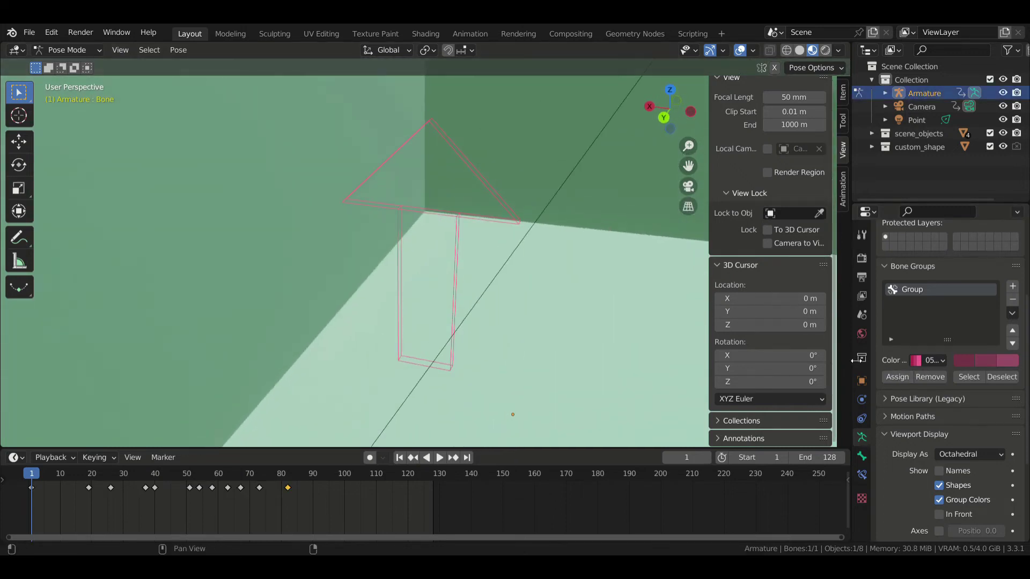
pyautogui.click(925, 362)
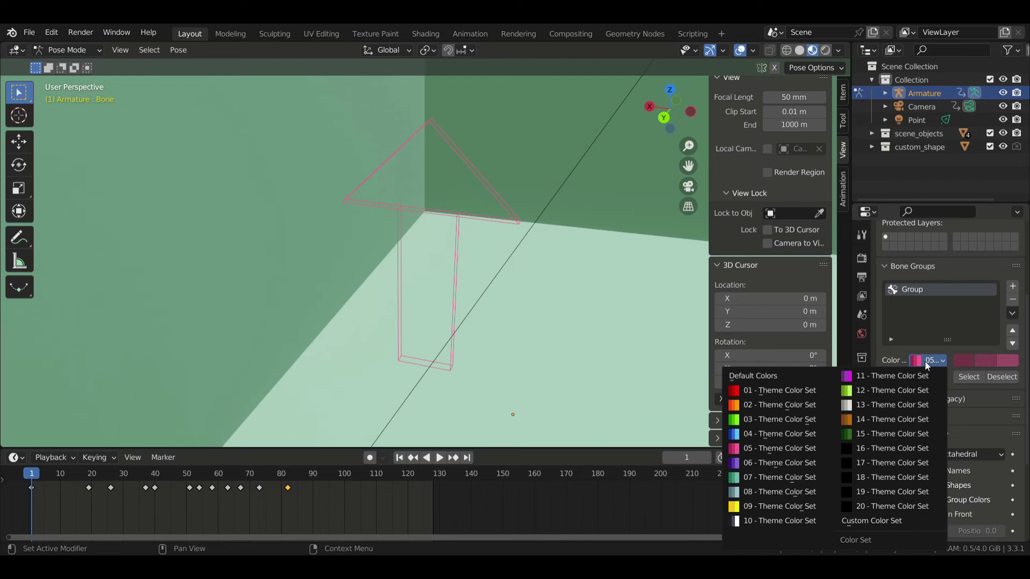
pyautogui.click(767, 422)
pyautogui.moveTo(438, 192); pyautogui.dragTo(487, 160, button='middle')
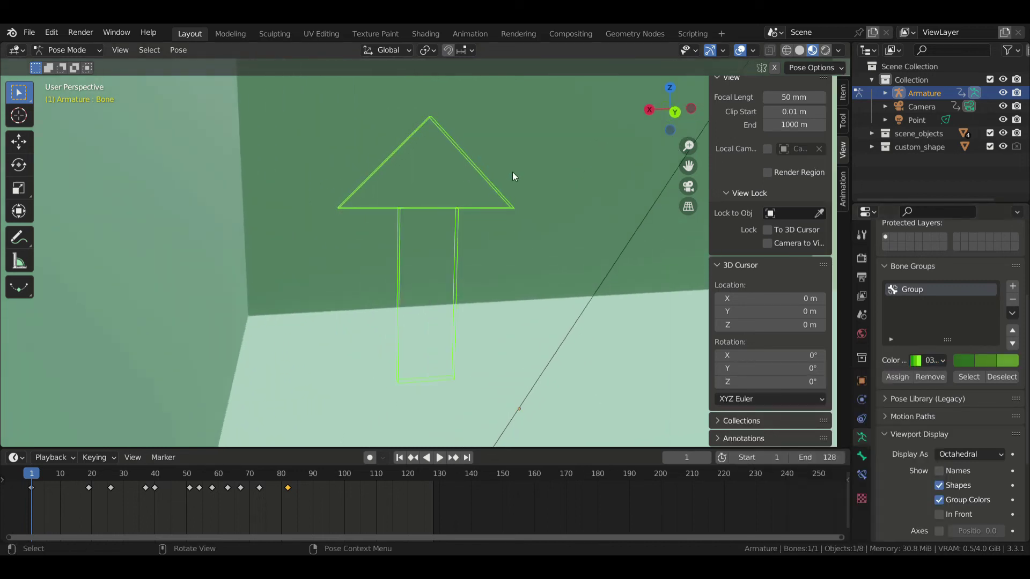
pyautogui.click(515, 180)
pyautogui.moveTo(519, 204); pyautogui.dragTo(527, 172, button='middle')
pyautogui.click(478, 211)
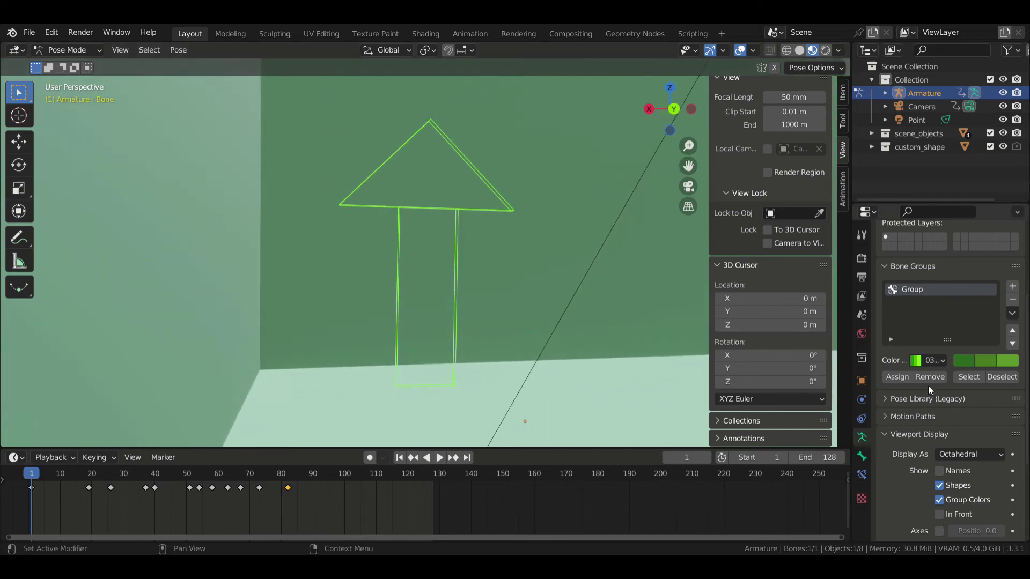